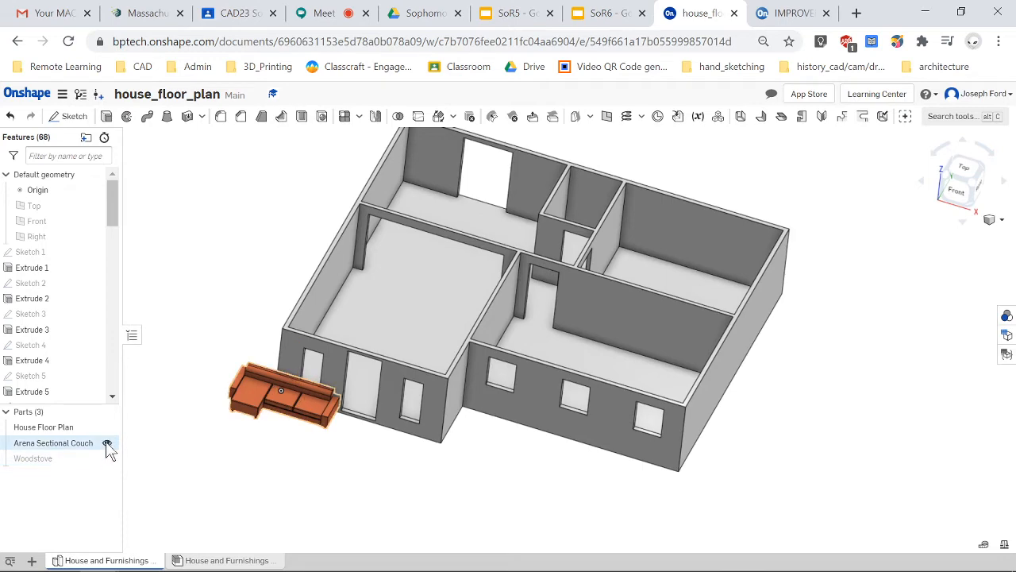
Hide the Arena Sectional Couch, show the Woodstove to inspect it, and hide it again, keeping only the House Floor Plan shown.
click(106, 442)
click(107, 460)
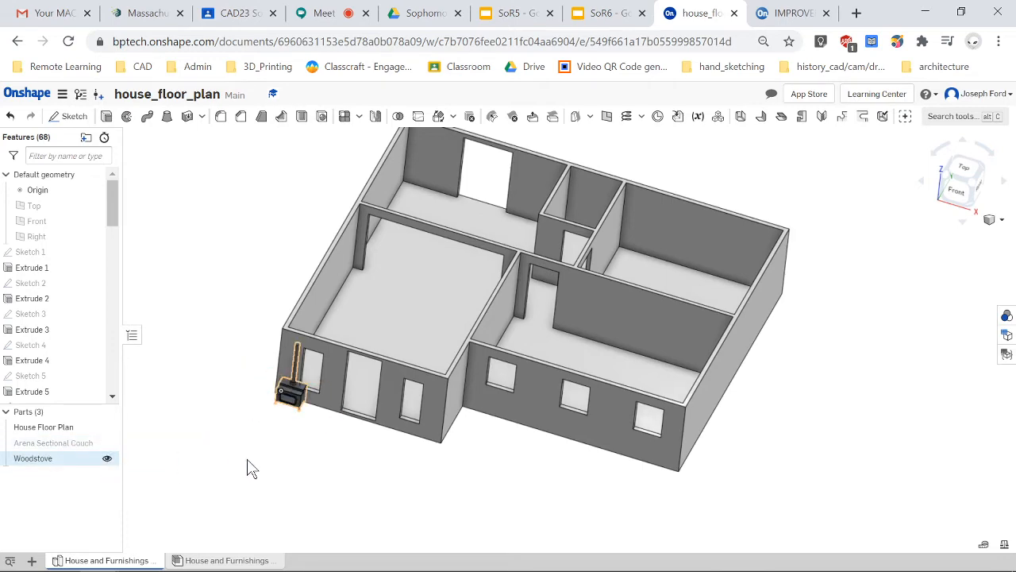
mouse_move(247, 459)
right_down()
mouse_move(260, 443)
mouse_move(275, 447)
mouse_move(259, 448)
right_up()
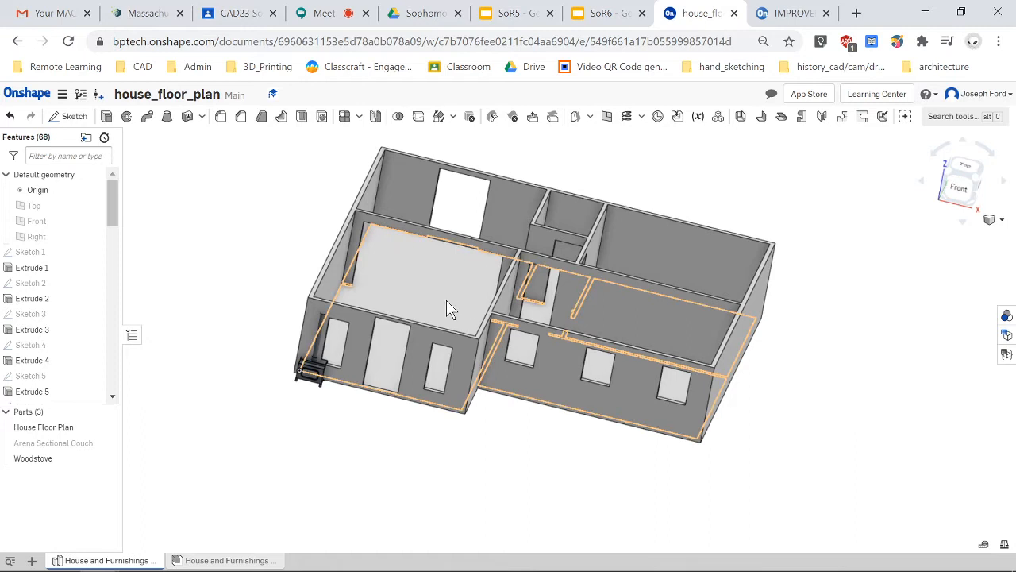
key(shift+5)
key(shift+7)
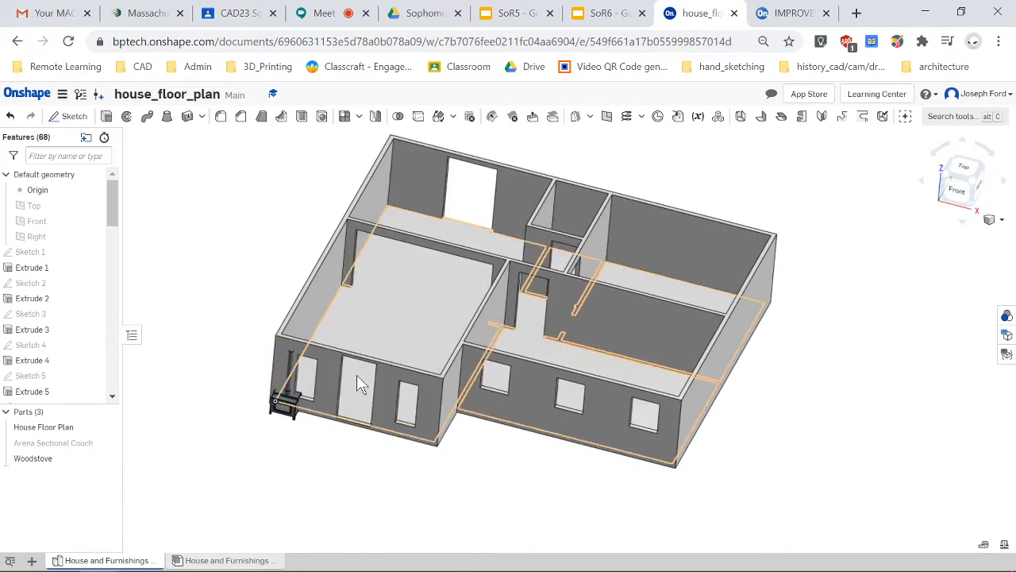
click(108, 459)
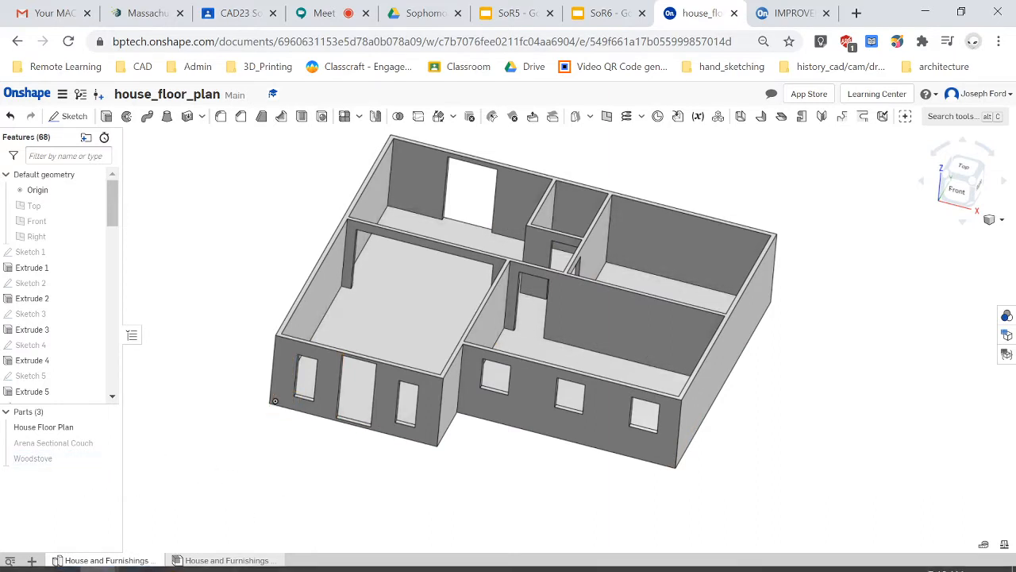
Open the existing House and Furnishings assembly, examine the furniture layout from several angles, and shift the couch slightly inside the room.
click(208, 559)
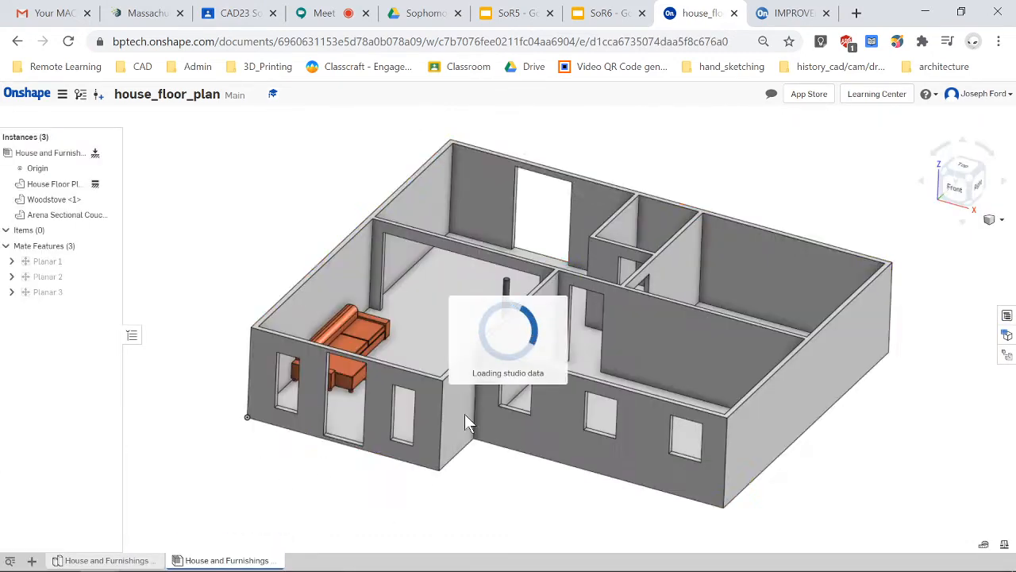
right_drag(395, 438, 415, 464)
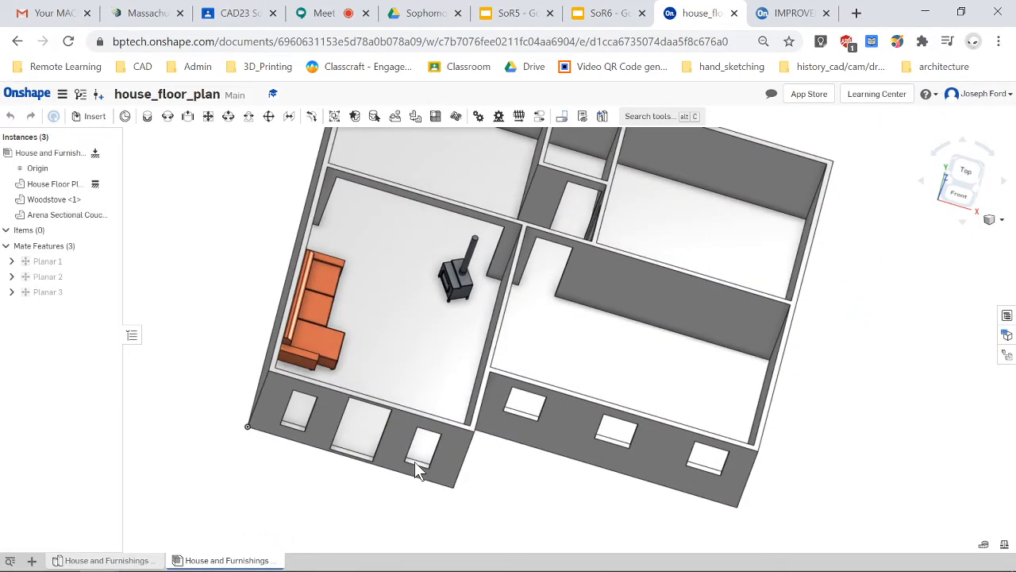
right_drag(421, 383, 365, 344)
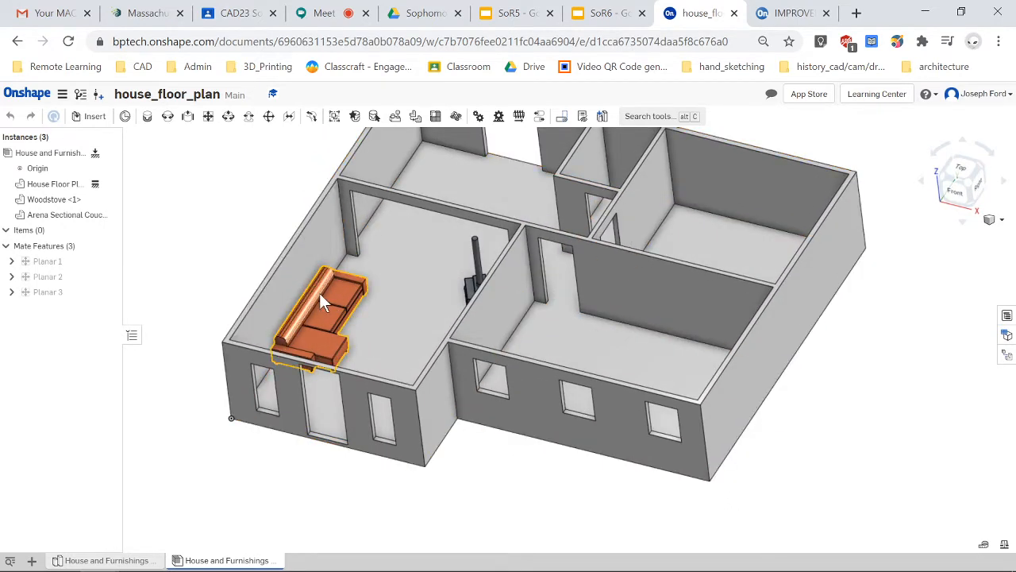
mouse_move(317, 326)
mouse_down()
mouse_move(330, 305)
mouse_move(316, 339)
mouse_move(327, 327)
mouse_up()
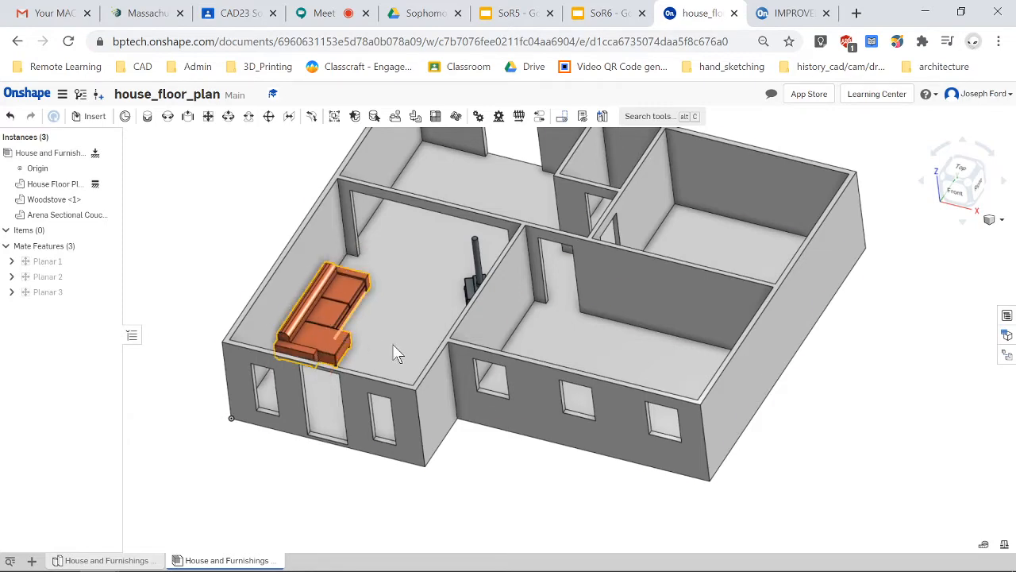
right_drag(395, 352, 369, 370)
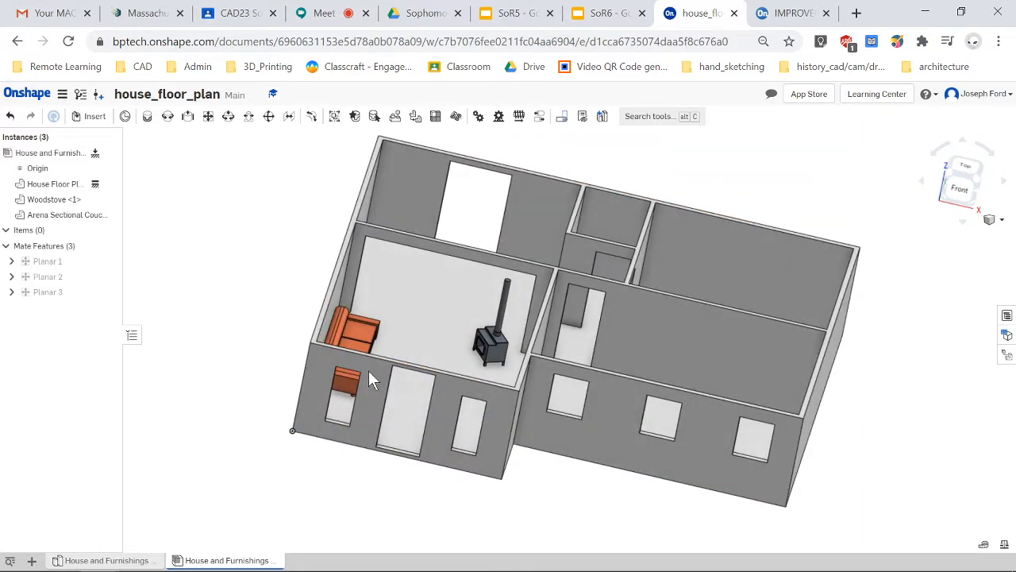
Check the House and Furnishings part studio, return to the existing assembly, and delete that assembly from the document.
click(121, 561)
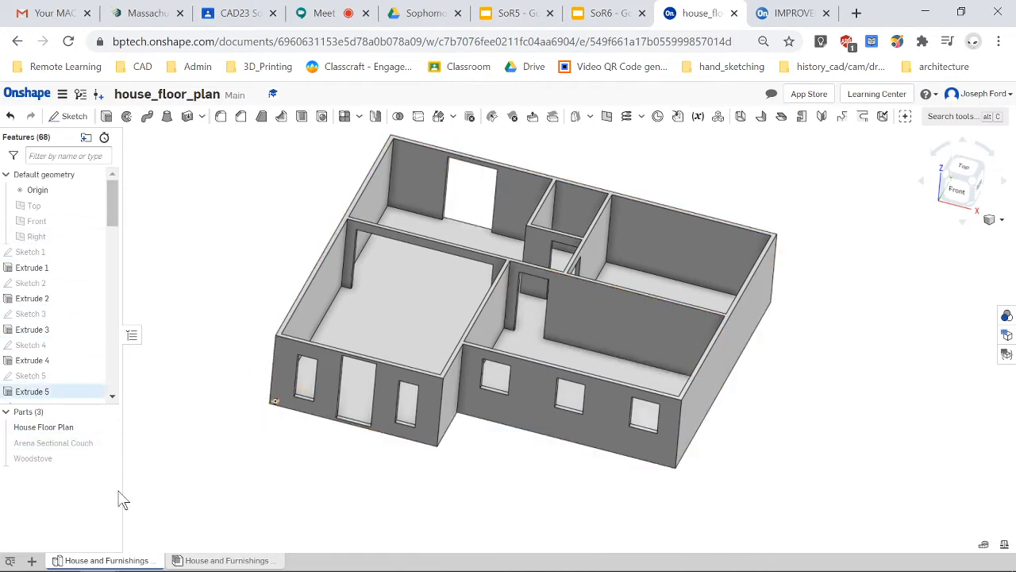
mouse_move(87, 565)
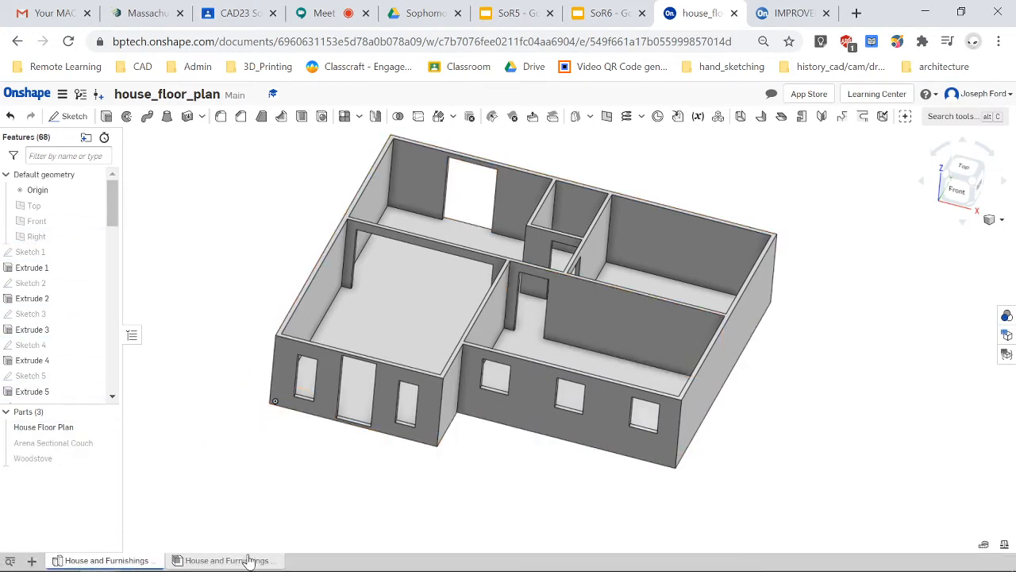
click(224, 560)
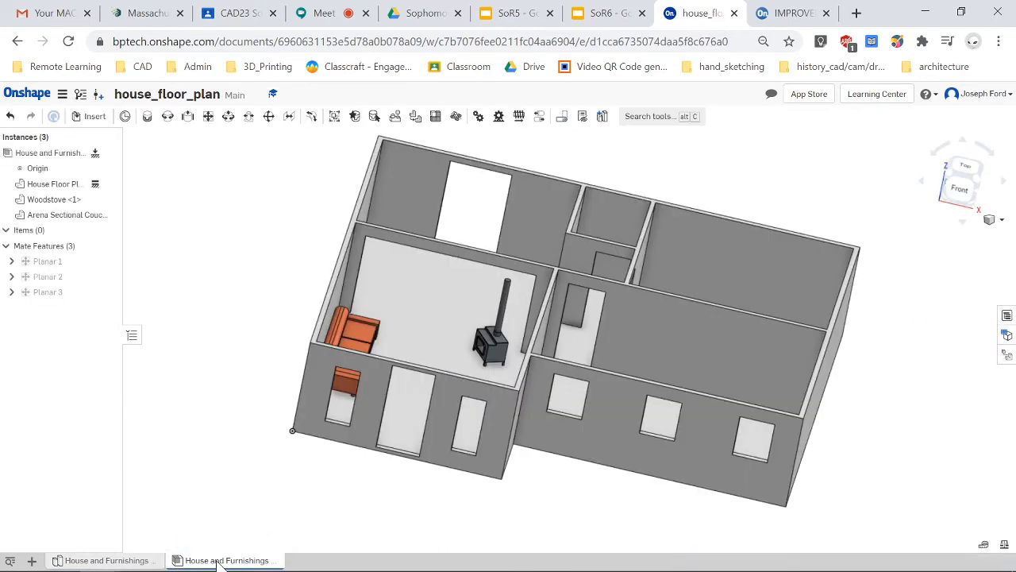
right_click(222, 562)
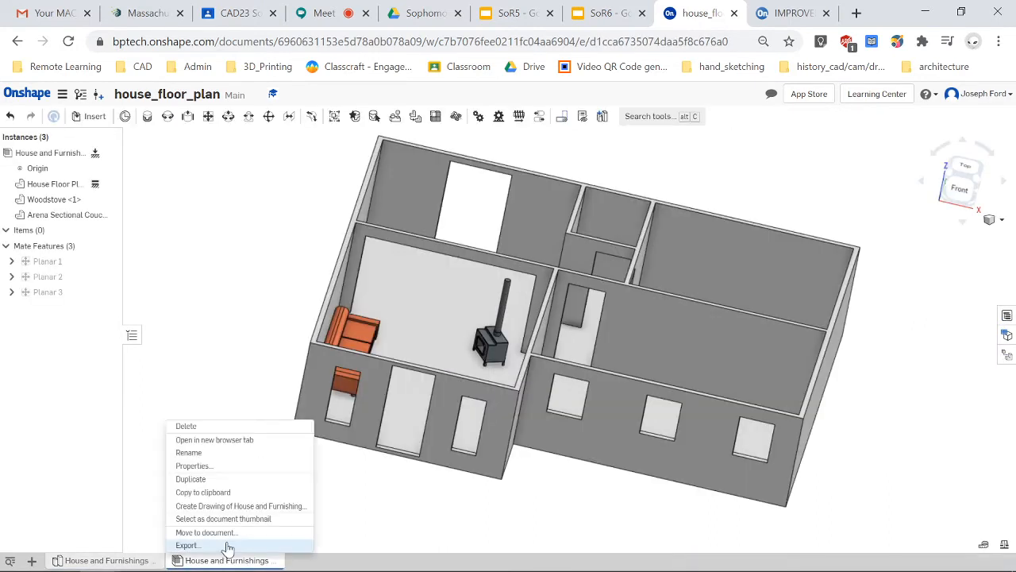
click(195, 427)
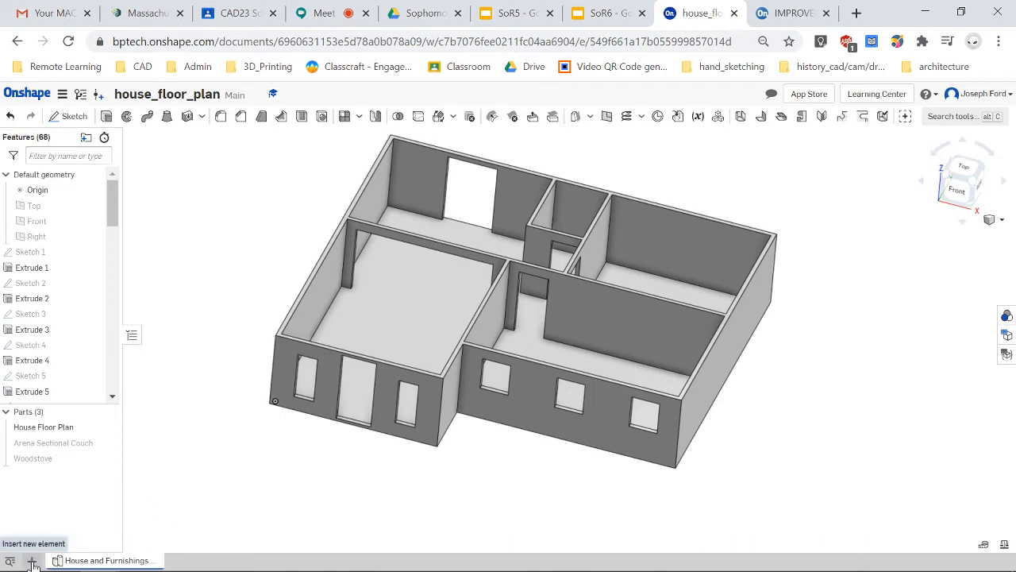
Create a new assembly and rename it House Assembly.
click(32, 561)
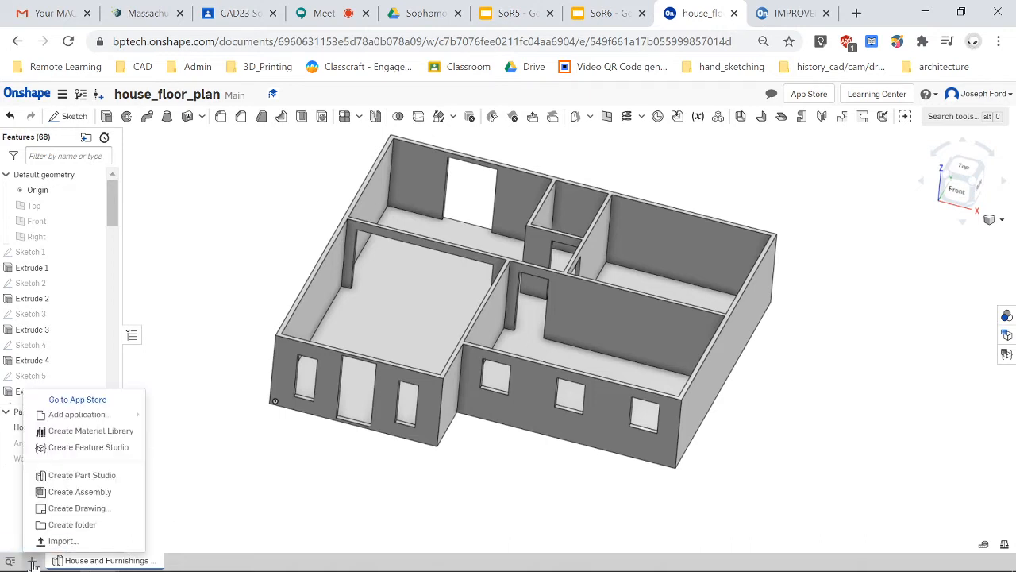
click(117, 494)
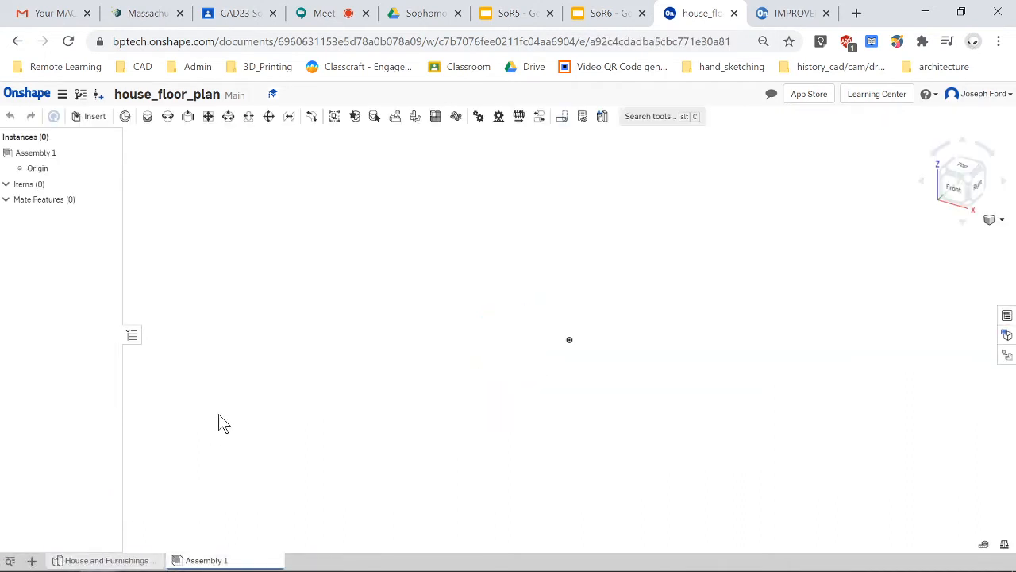
right_click(207, 561)
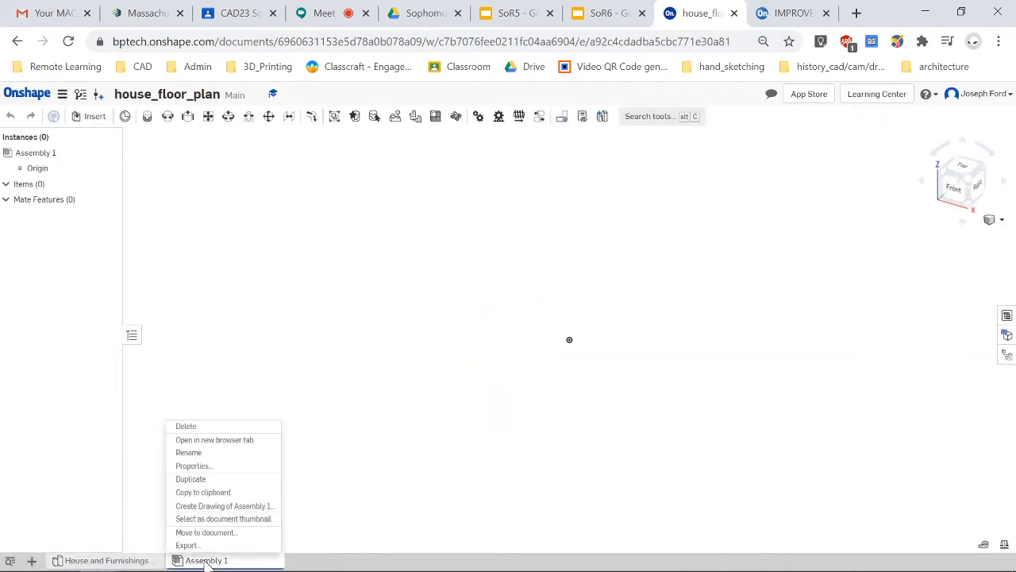
click(191, 452)
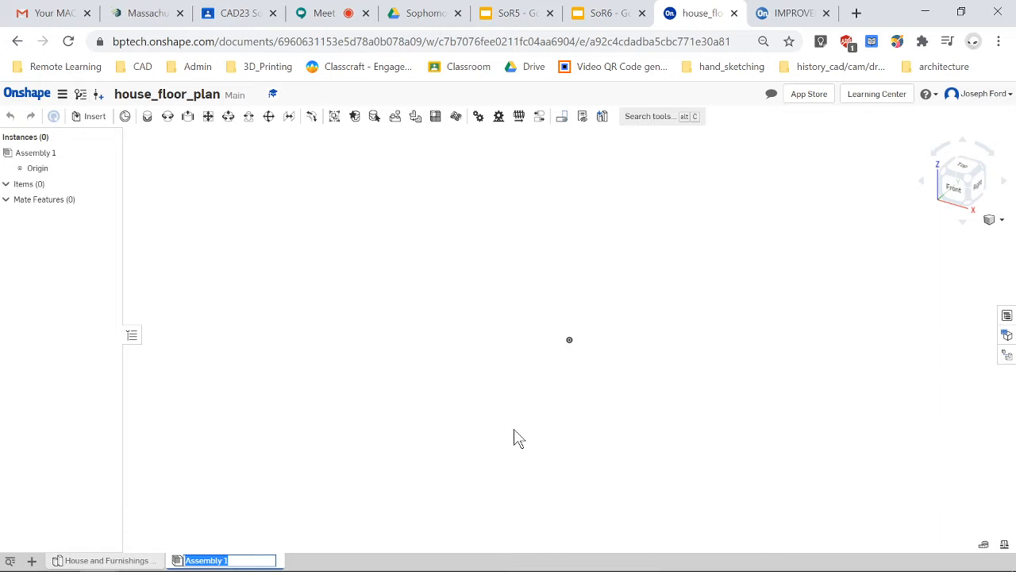
text(A)
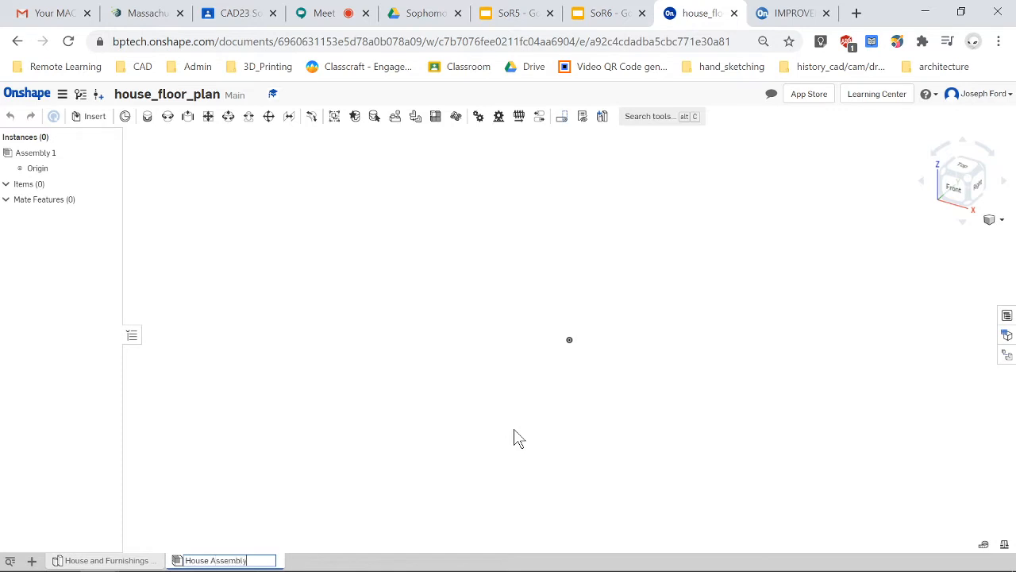
key(Return)
Insert one House Floor Plan part into the assembly, placing it away from the origin.
click(93, 117)
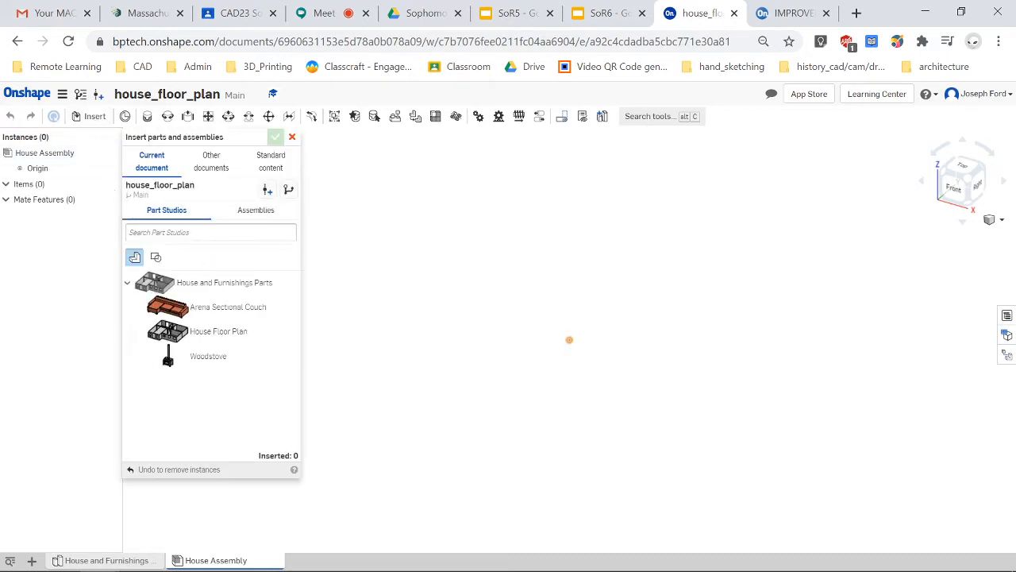
click(202, 335)
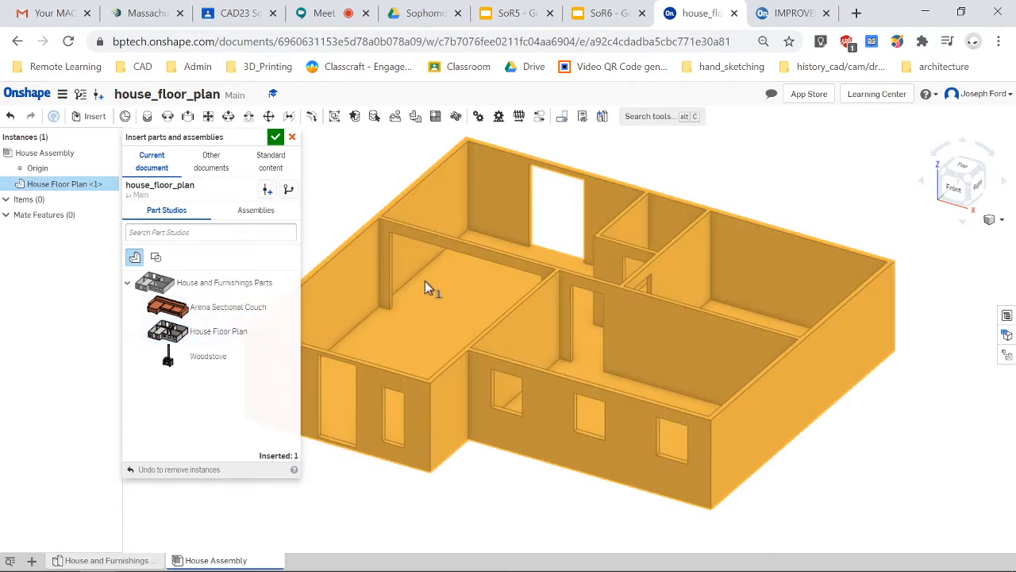
scroll(548, 238, up, 5)
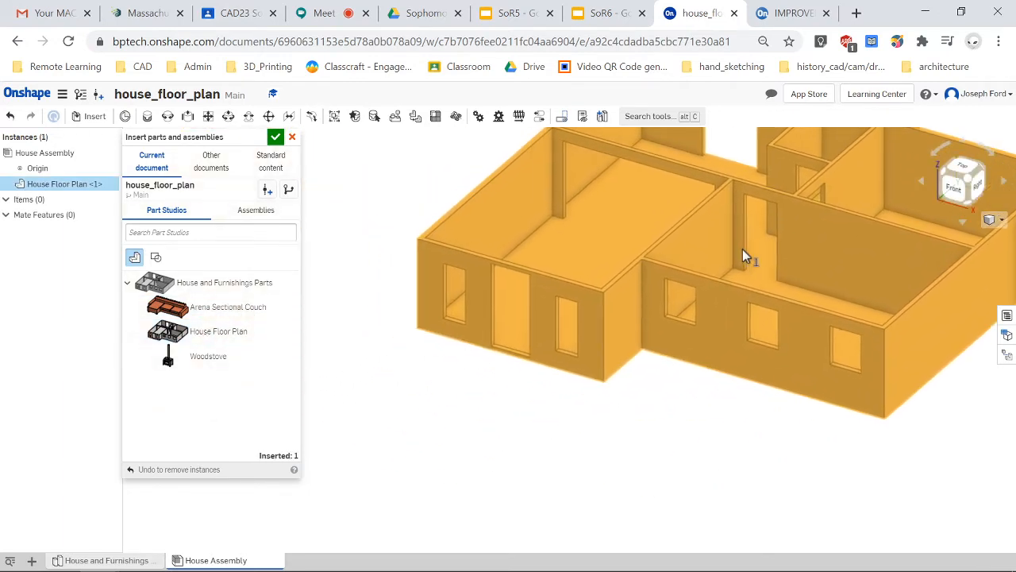
click(743, 249)
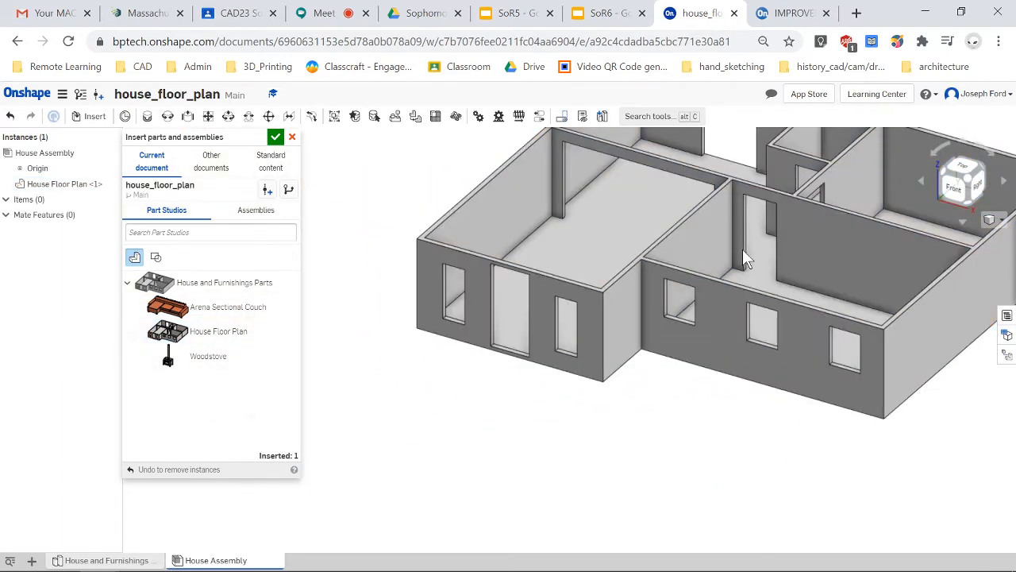
click(275, 139)
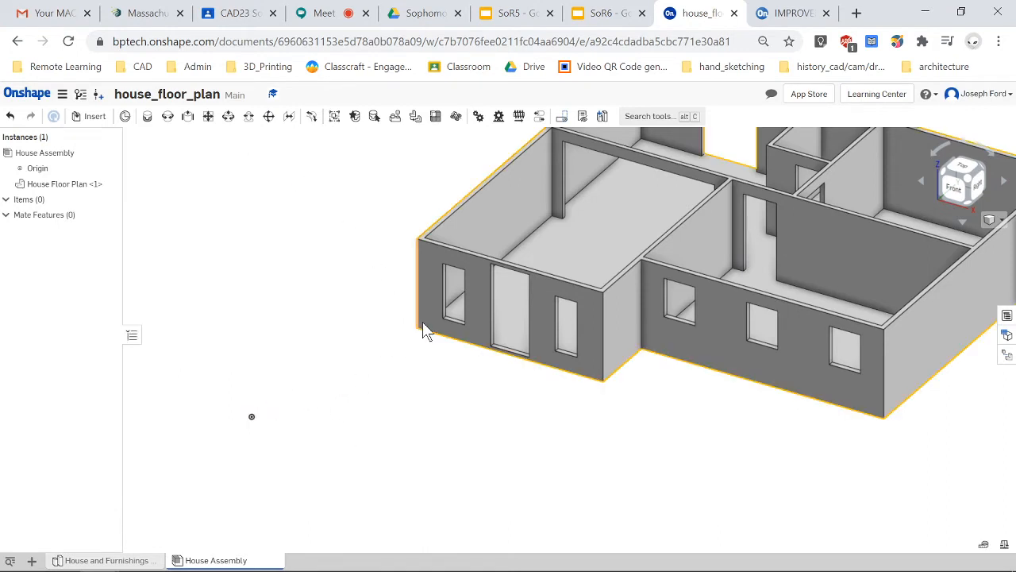
Place the floor plan's triad manipulator on the outer bottom corner nearest the origin and move that corner to the origin.
middle_drag(469, 323, 408, 300)
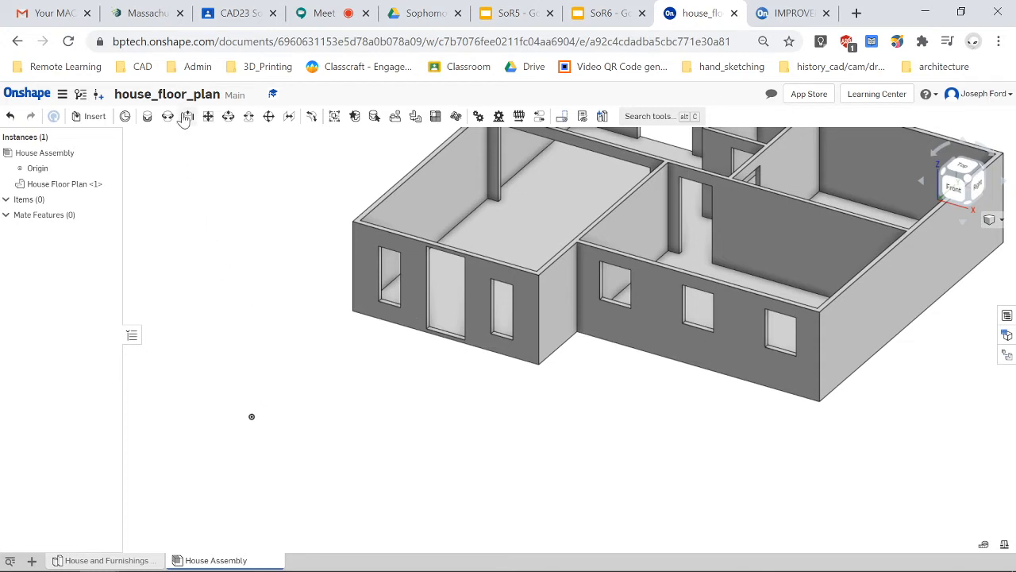
click(355, 311)
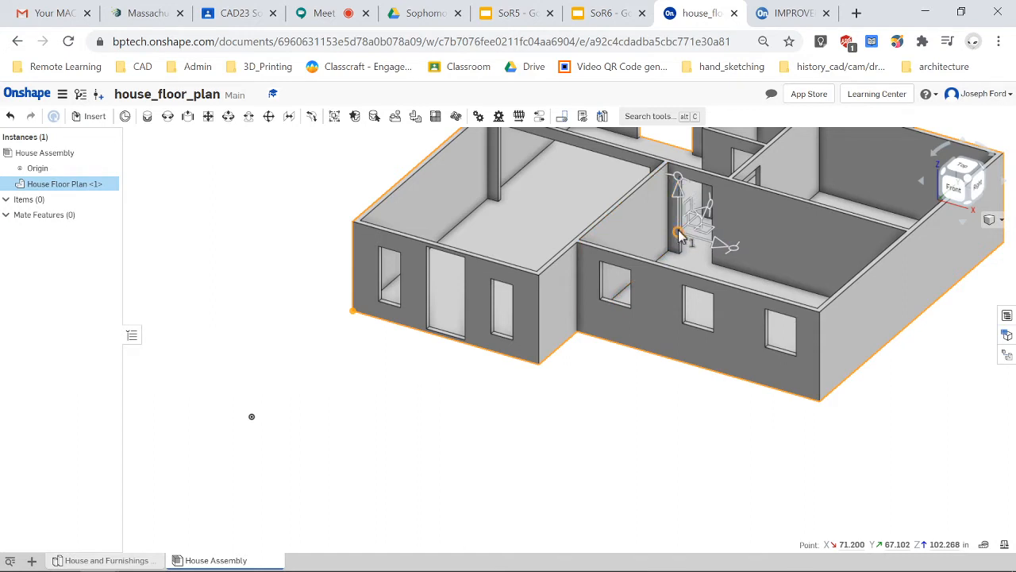
drag(679, 236, 355, 320)
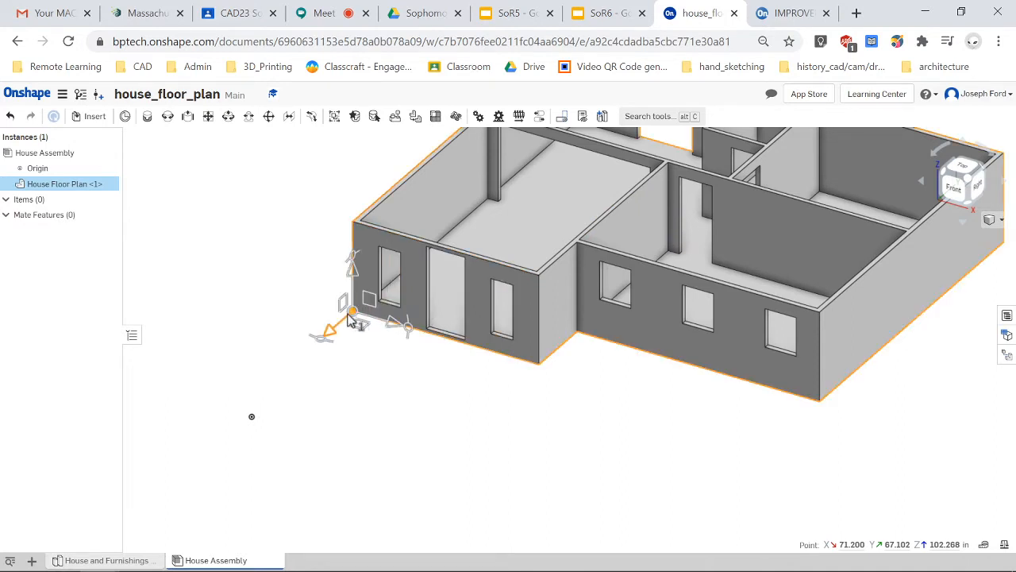
right_click(356, 316)
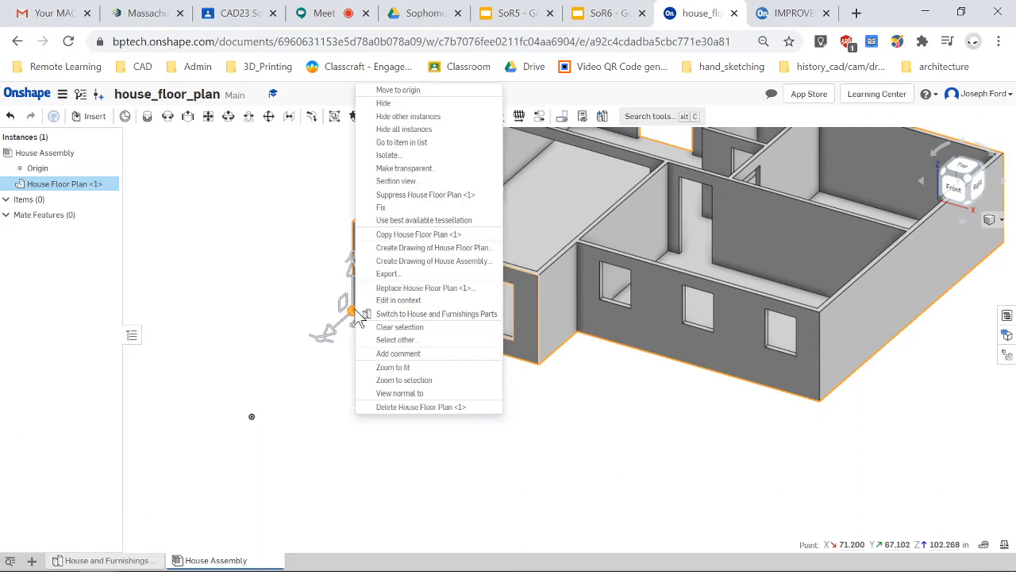
click(394, 90)
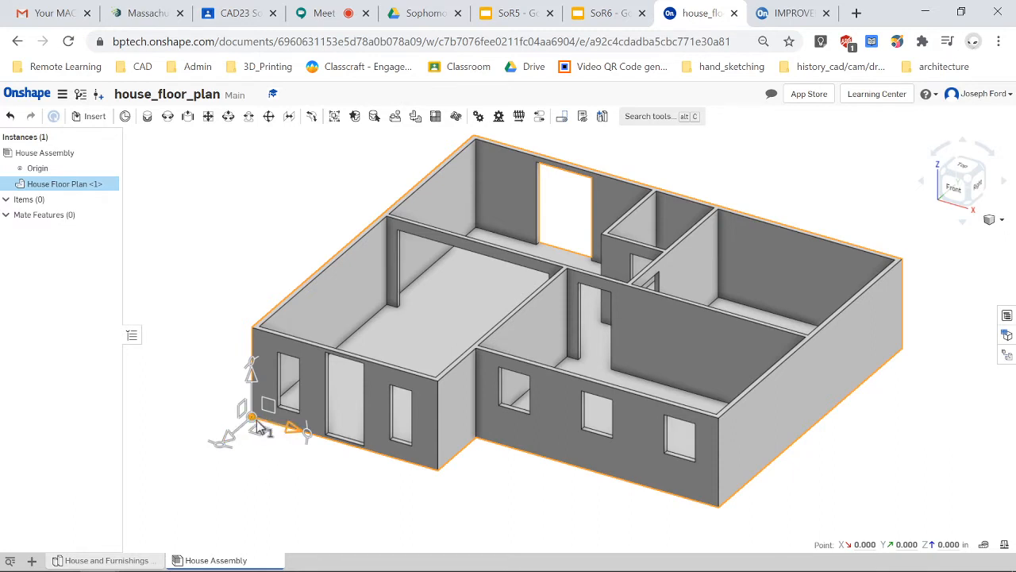
Fix the House Floor Plan instance in place and try moving it to test the fix.
right_click(318, 370)
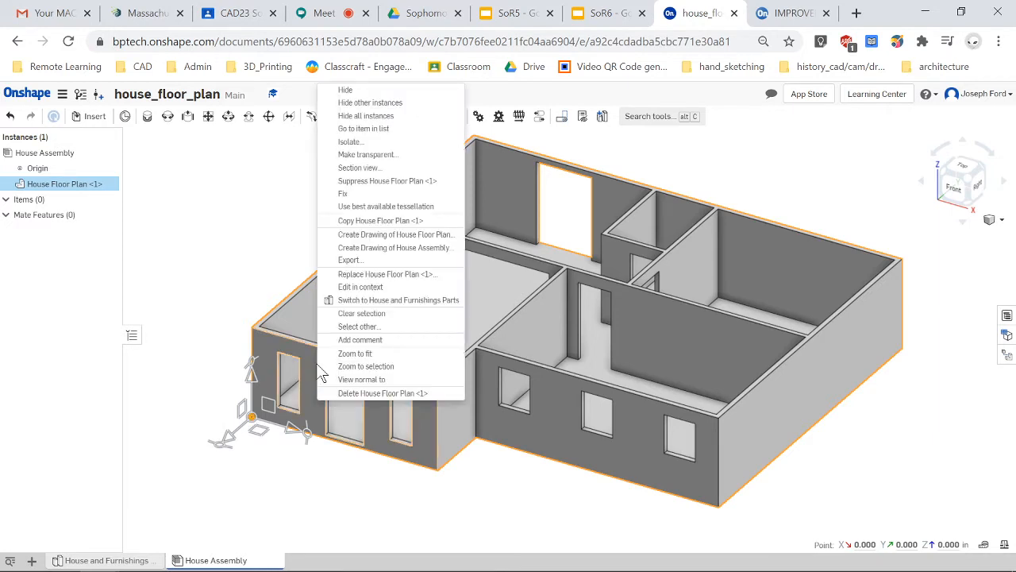
click(229, 284)
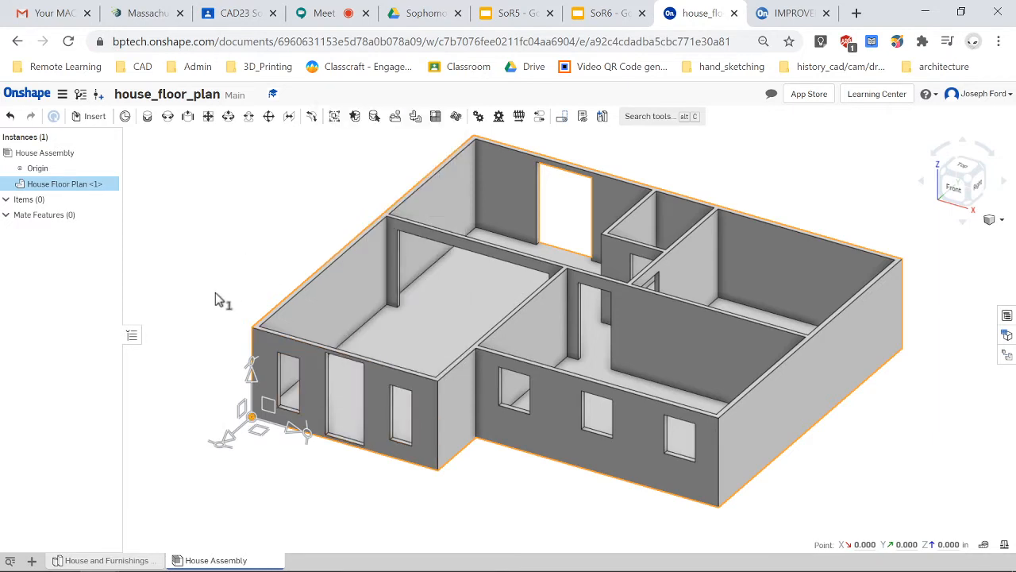
click(210, 274)
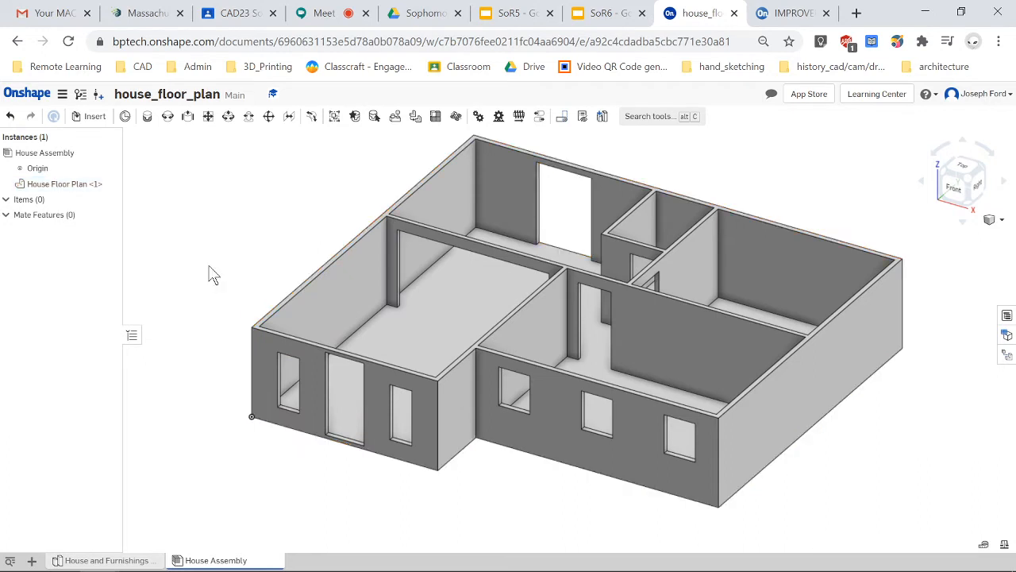
click(312, 367)
right_click(311, 368)
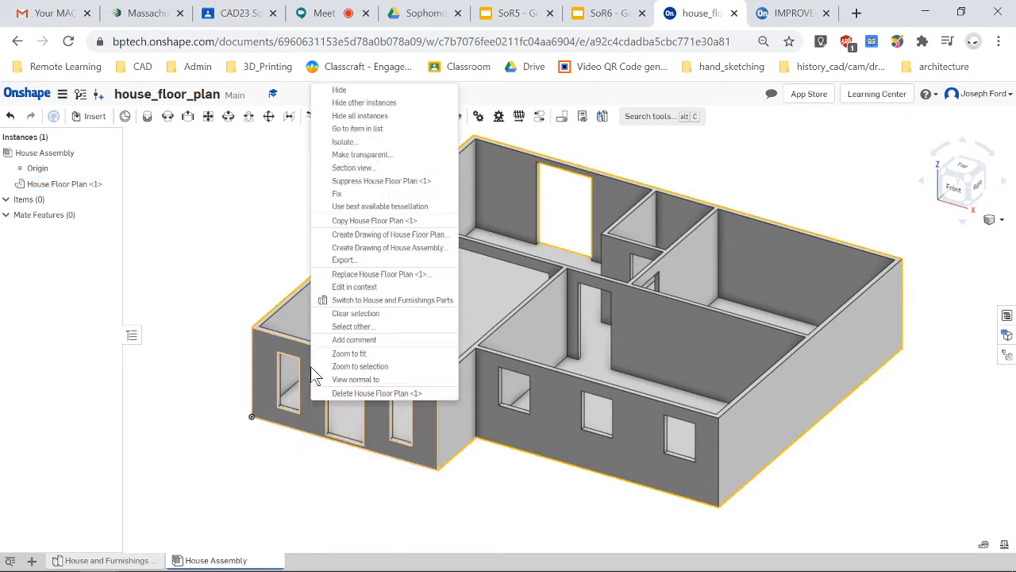
click(347, 197)
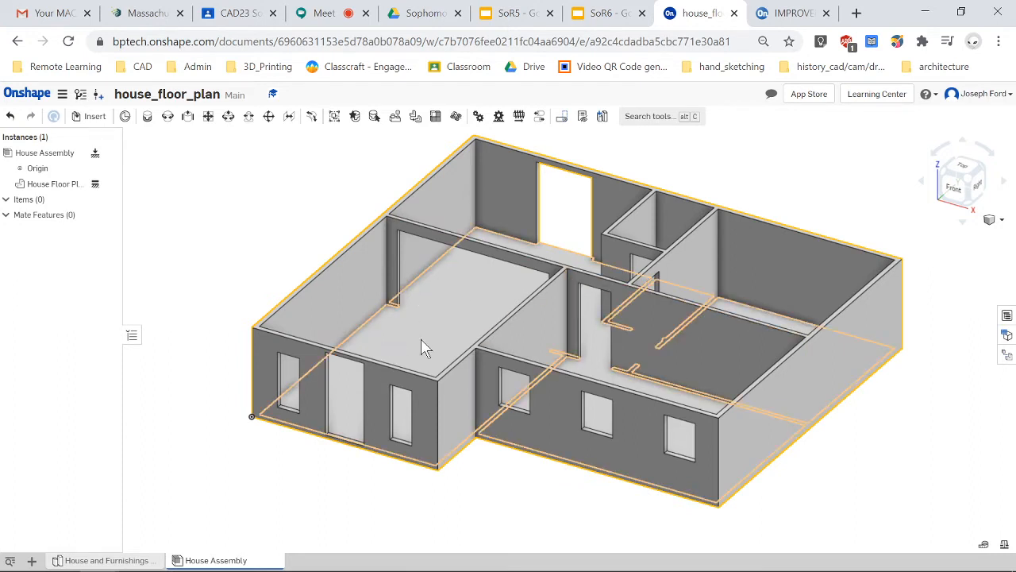
drag(421, 338, 422, 339)
drag(463, 302, 406, 343)
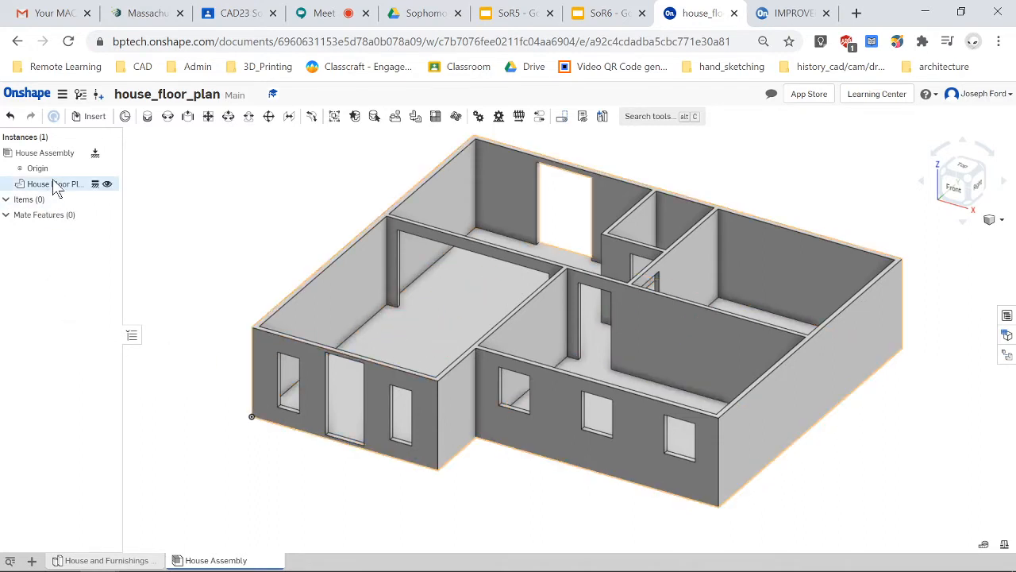
Insert one Arena Sectional Couch into the assembly, placing it in the front room nearest the origin.
click(95, 118)
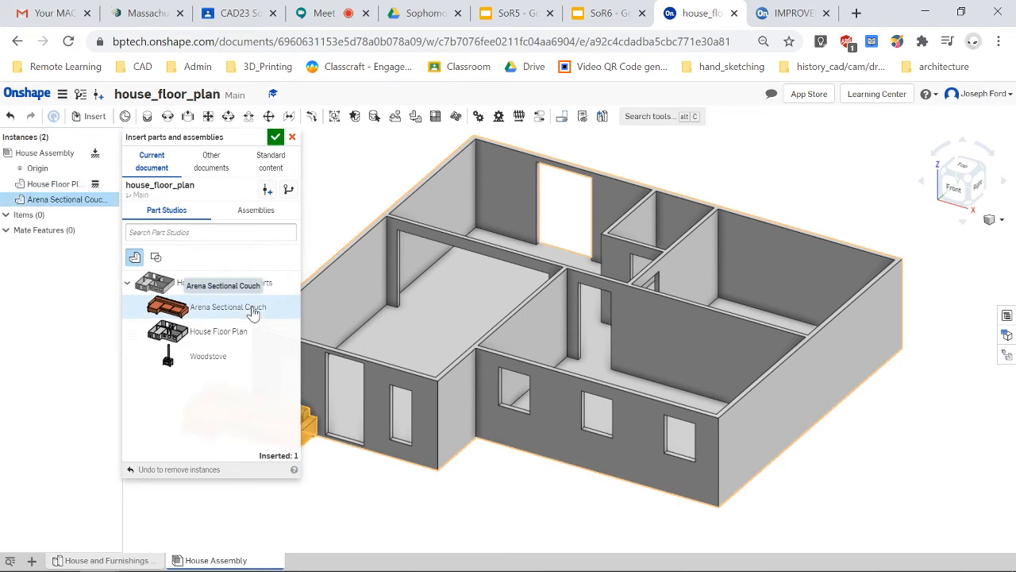
click(436, 315)
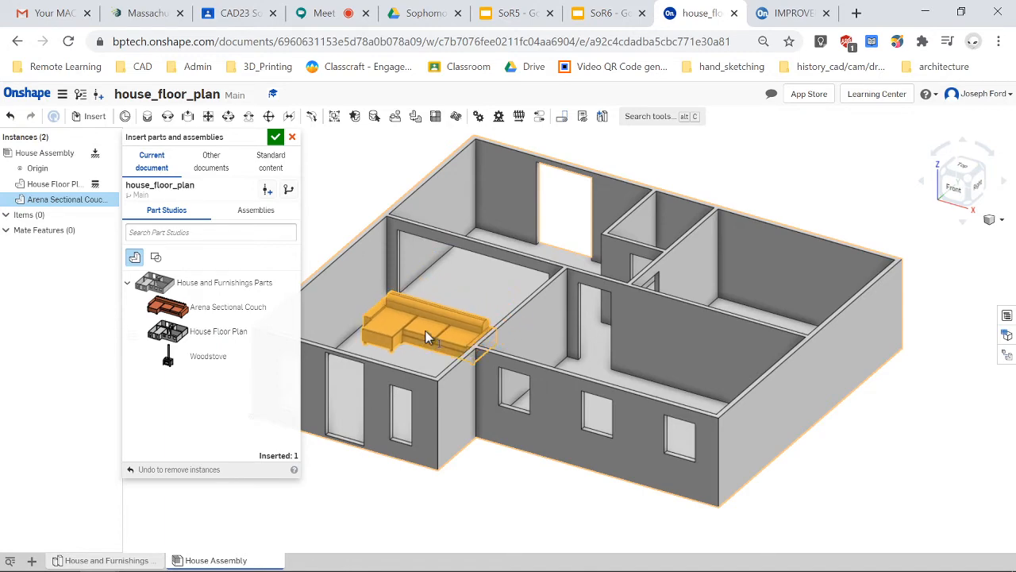
click(276, 138)
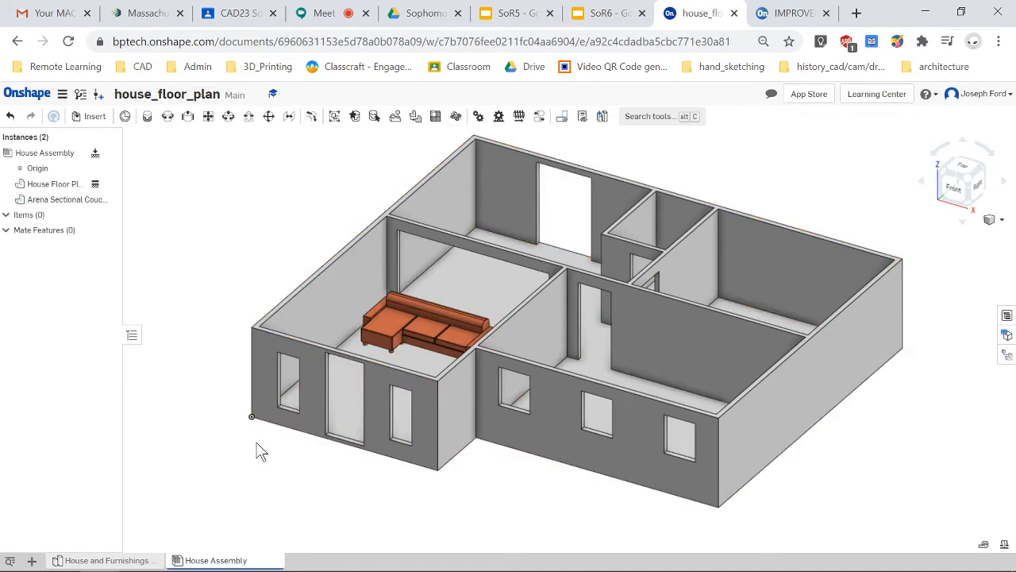
Add a planar mate between the underside of a couch foot and the house floor surface.
right_drag(257, 443, 277, 412)
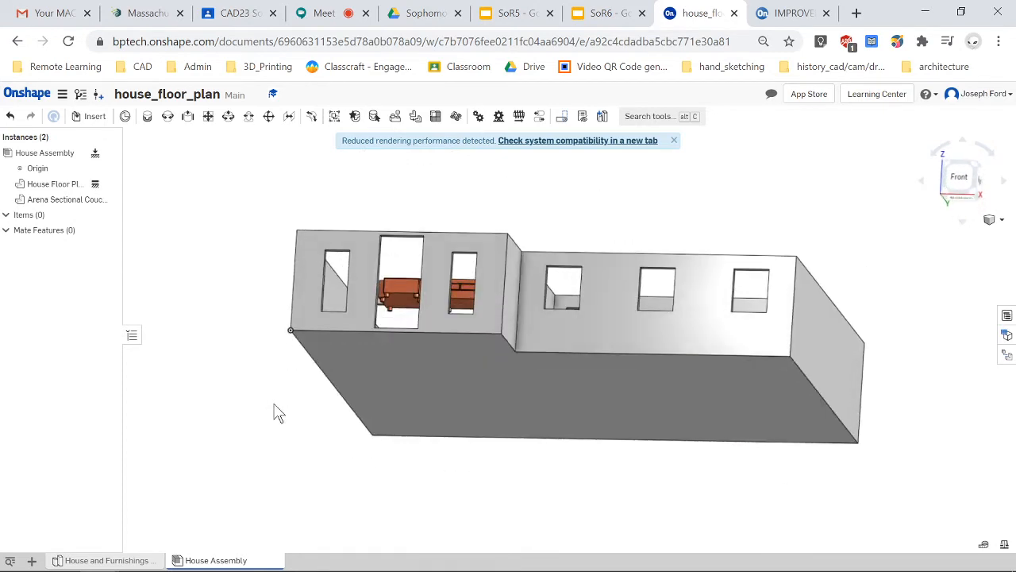
click(674, 141)
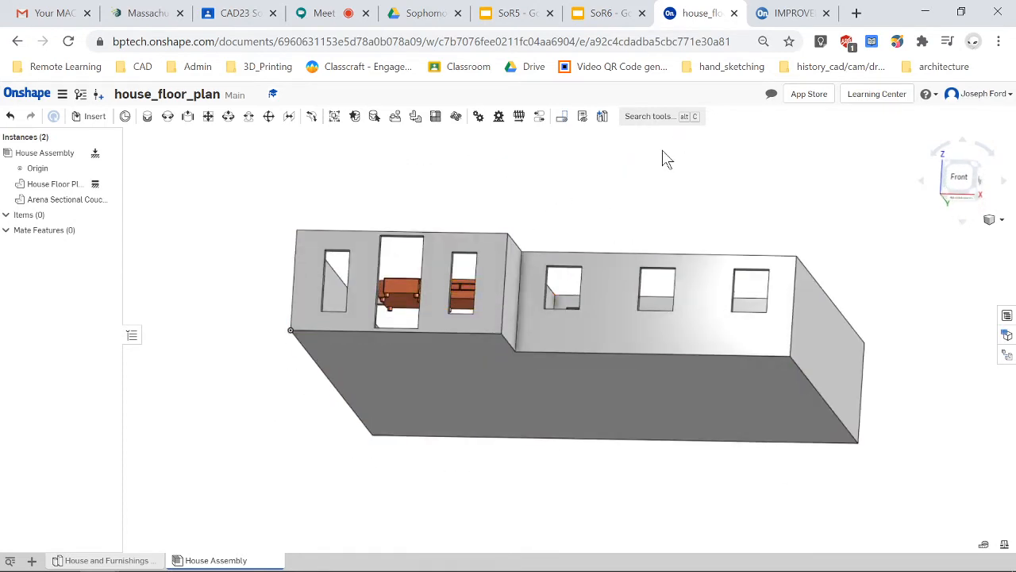
scroll(401, 298, up, 5)
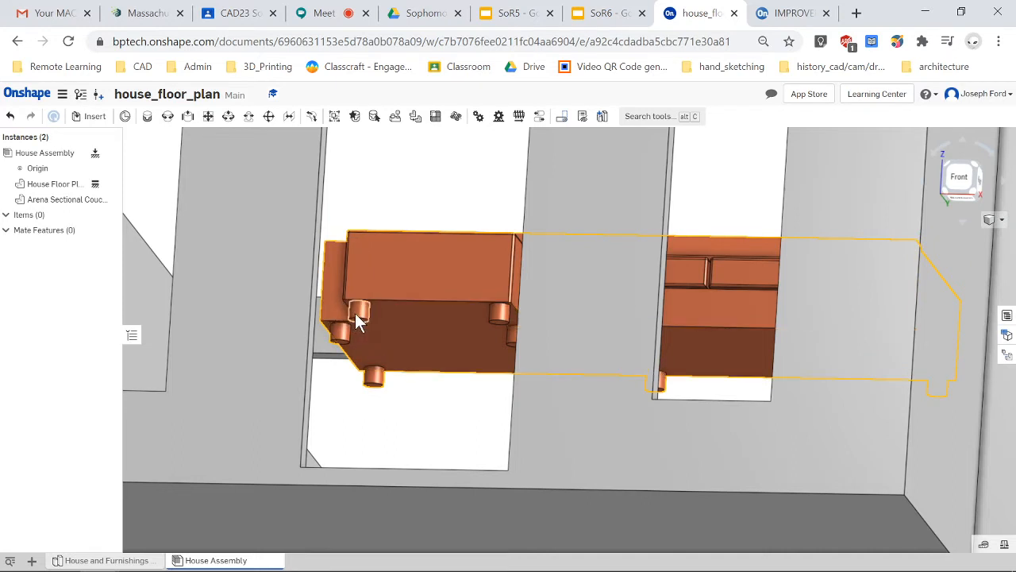
click(208, 117)
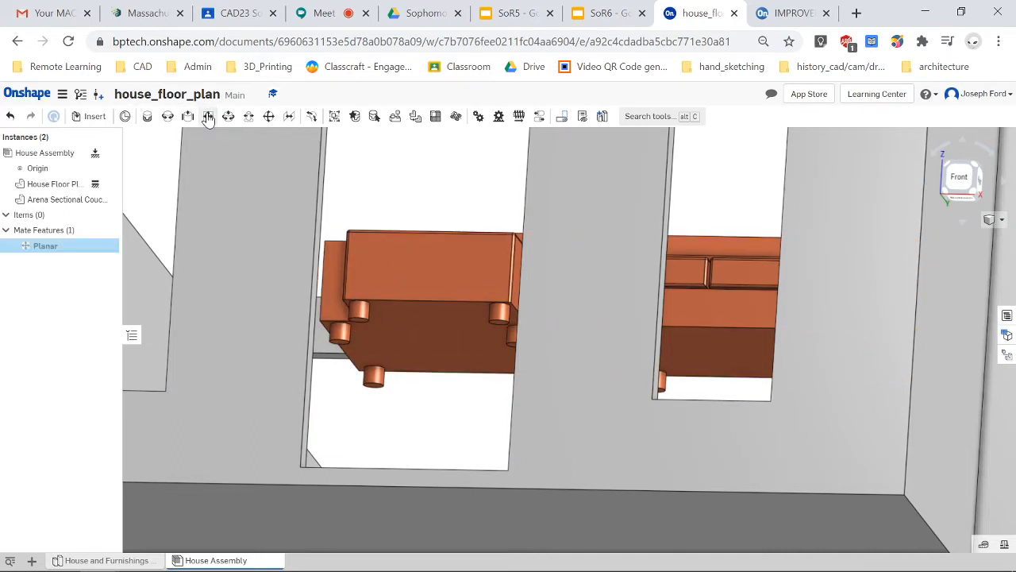
click(360, 325)
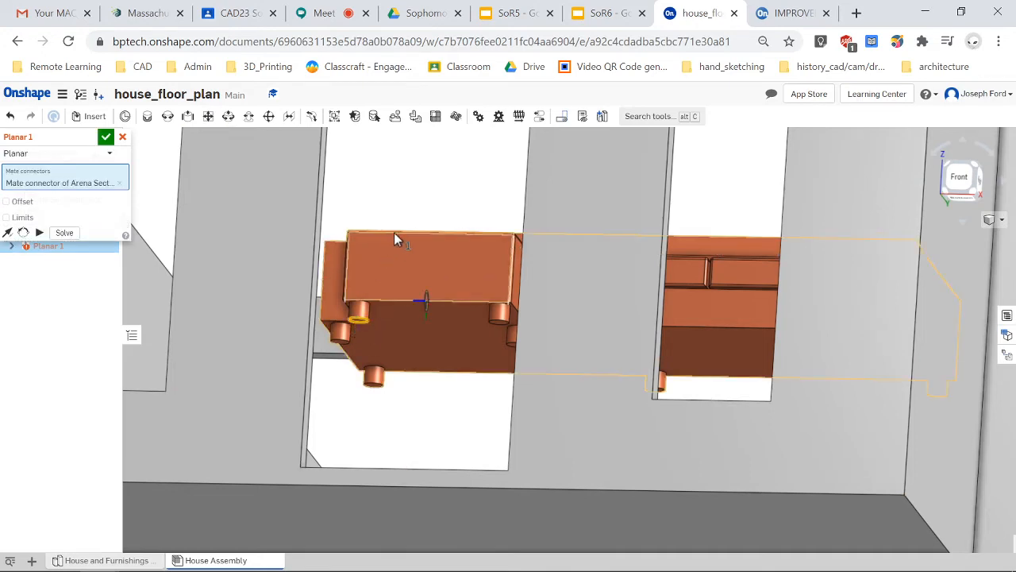
right_drag(416, 253, 422, 334)
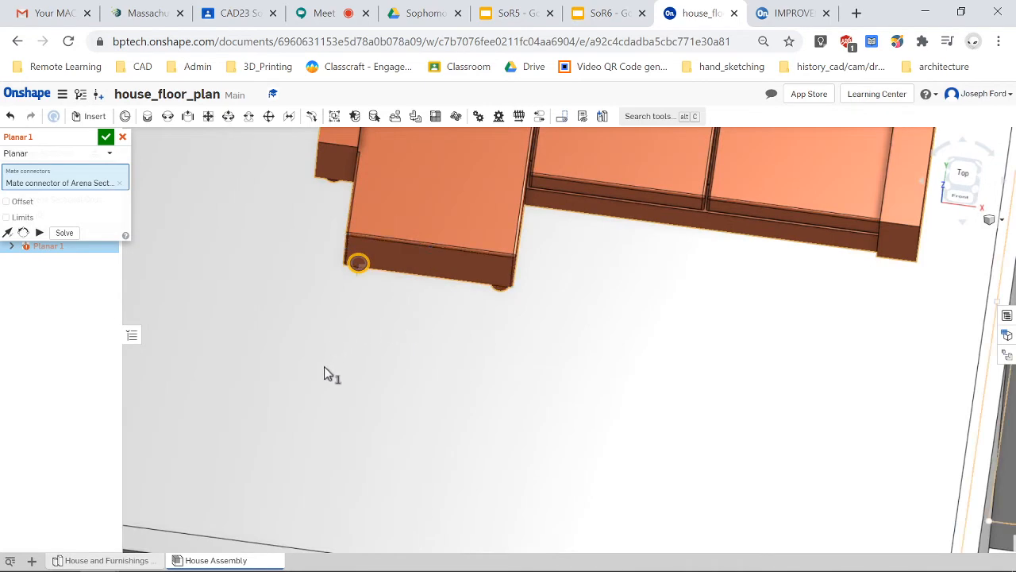
right_drag(327, 374, 312, 476)
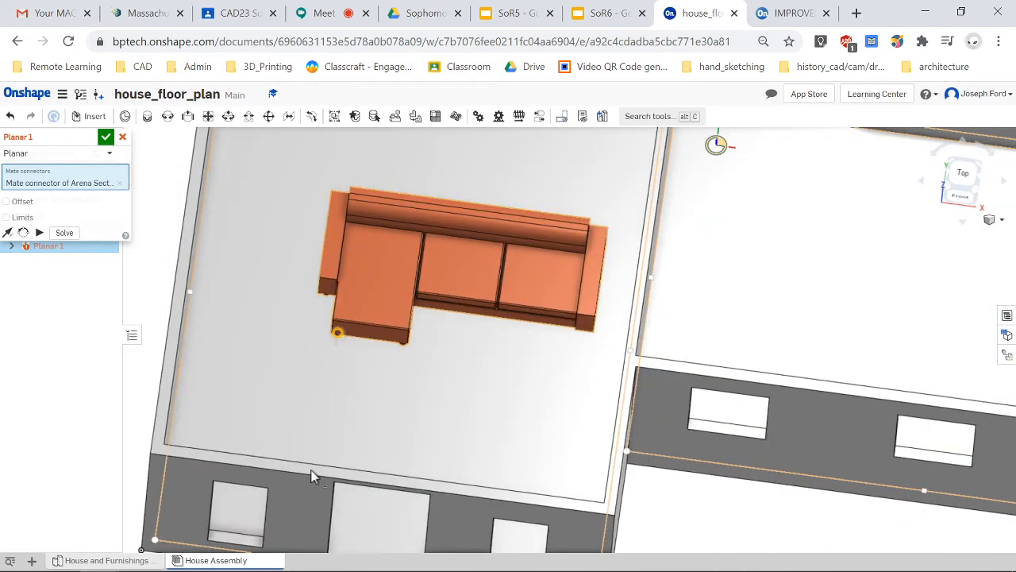
click(278, 370)
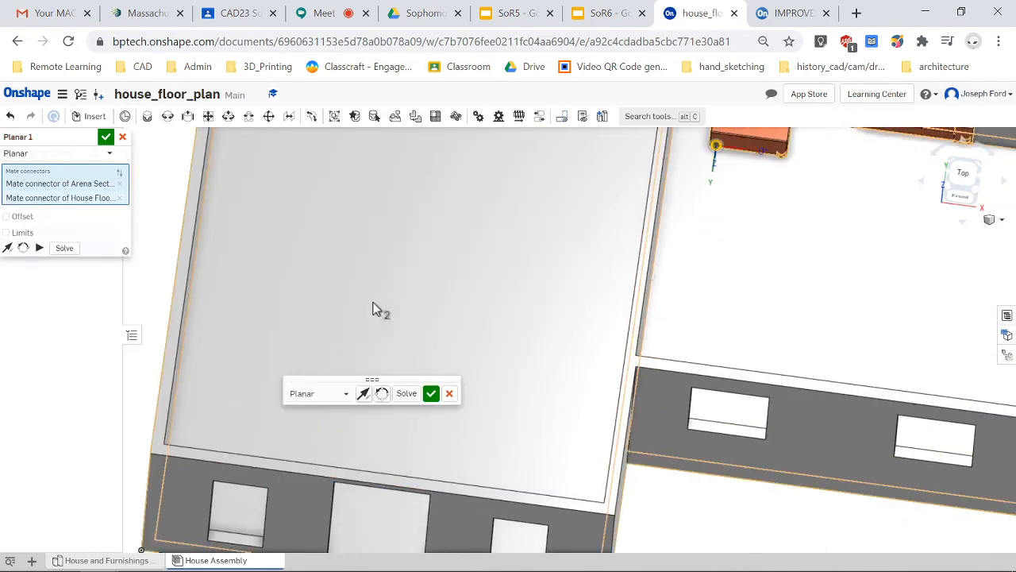
click(431, 393)
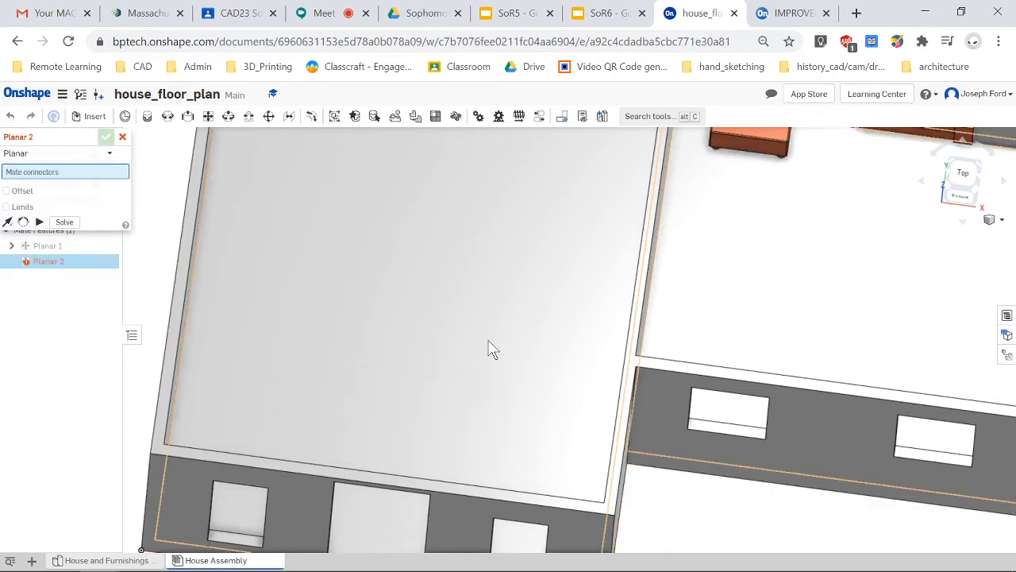
scroll(526, 185, down, 5)
scroll(569, 170, up, 2)
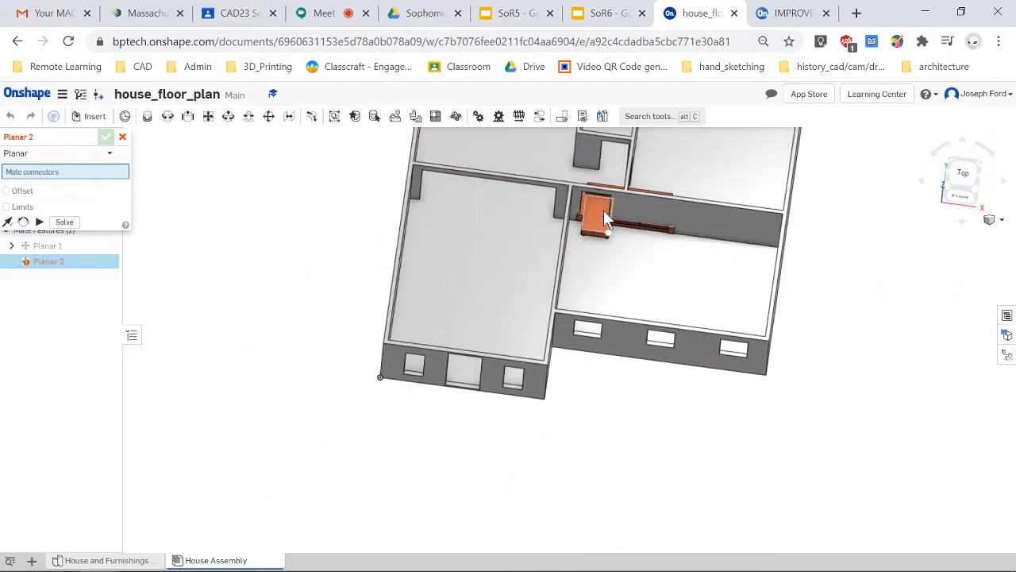
click(123, 137)
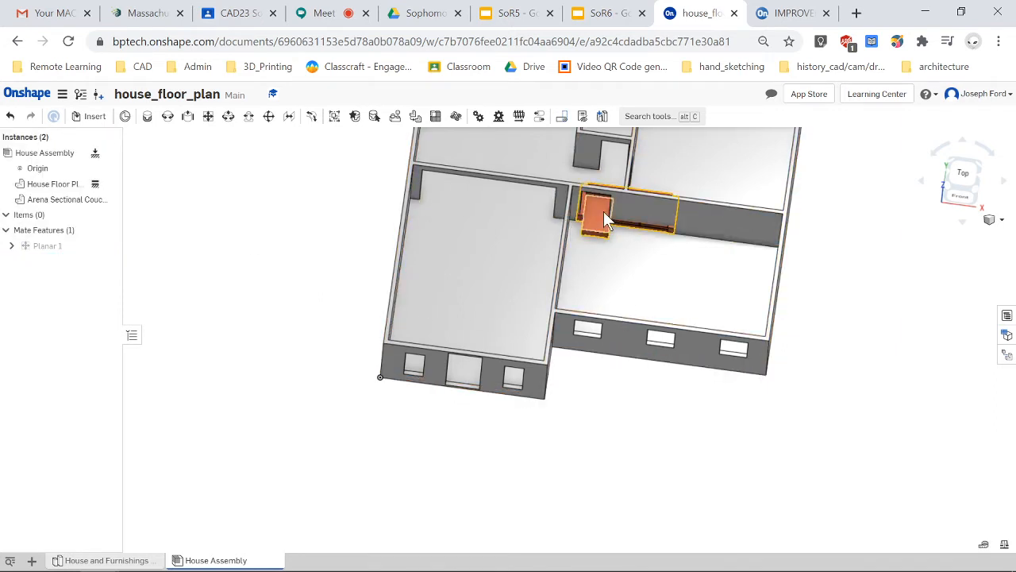
Move the couch across the floor from the neighbouring room into the middle of the front room nearest the origin.
drag(604, 211, 456, 264)
scroll(479, 238, up, 2)
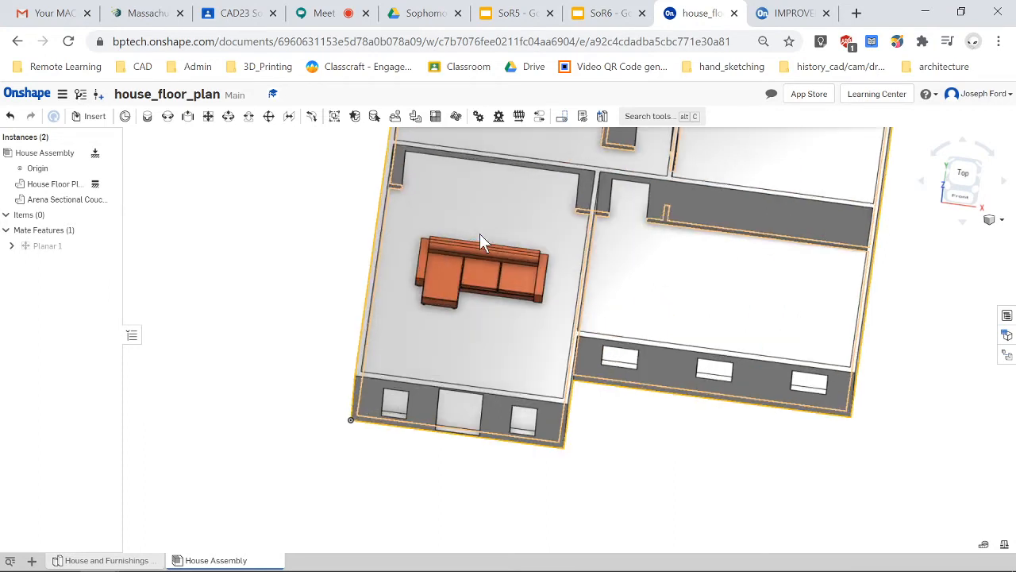
scroll(480, 233, up, 1)
right_drag(478, 222, 475, 209)
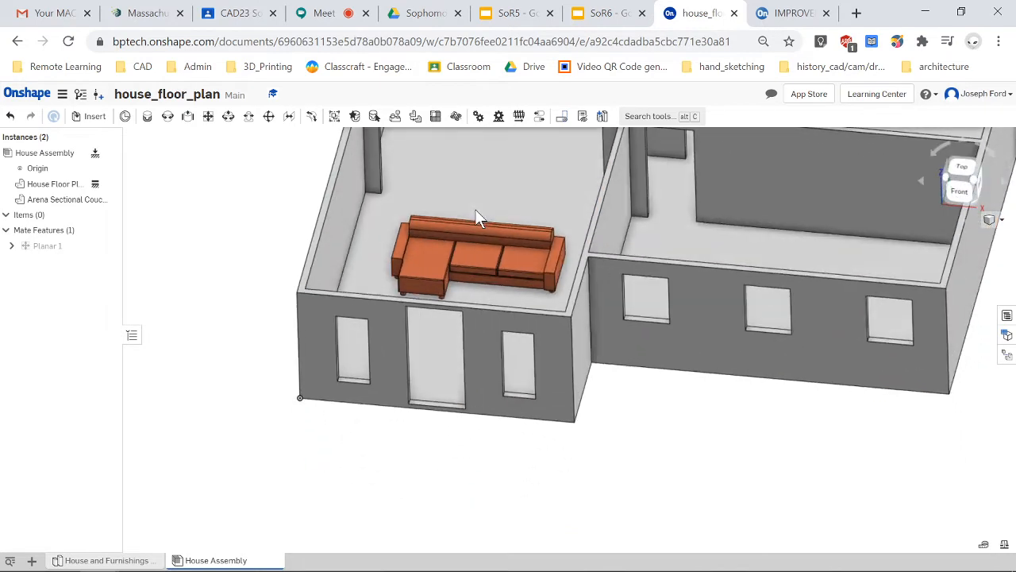
scroll(503, 147, down, 2)
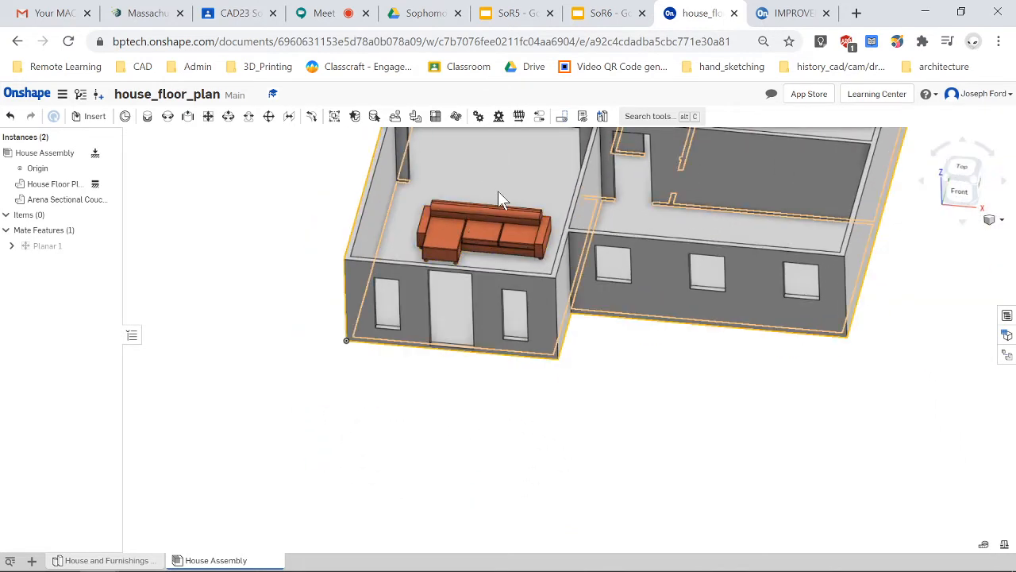
scroll(476, 202, up, 3)
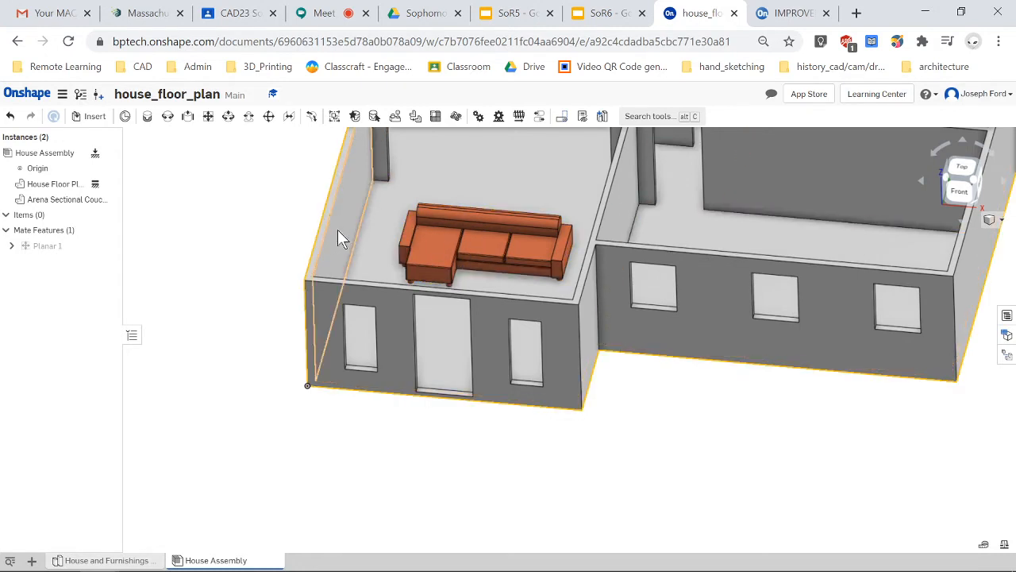
Rotate the couch 90 degrees about the vertical axis so its back faces the front room's long outer wall.
click(444, 248)
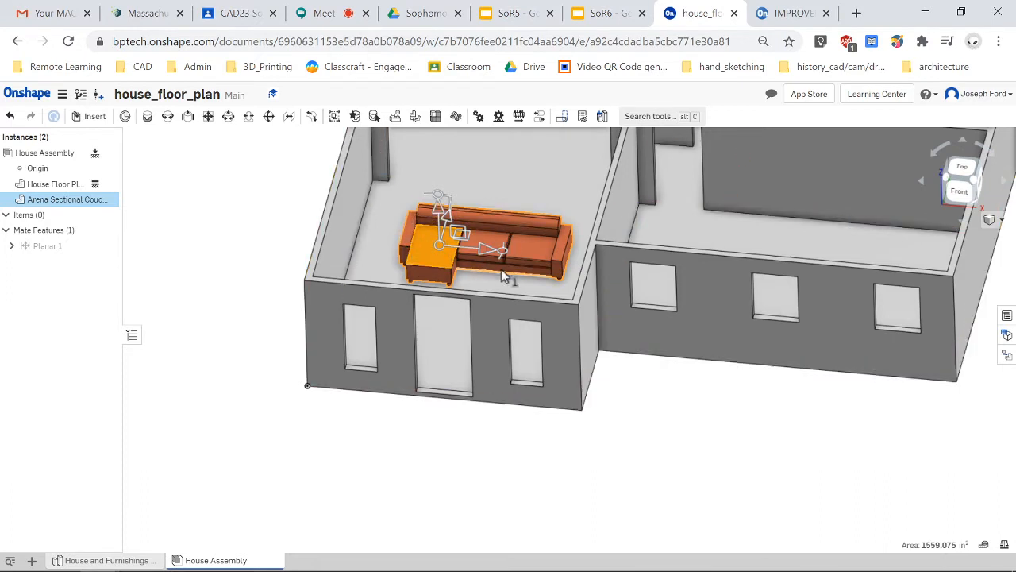
drag(505, 256, 467, 182)
scroll(445, 238, down, 5)
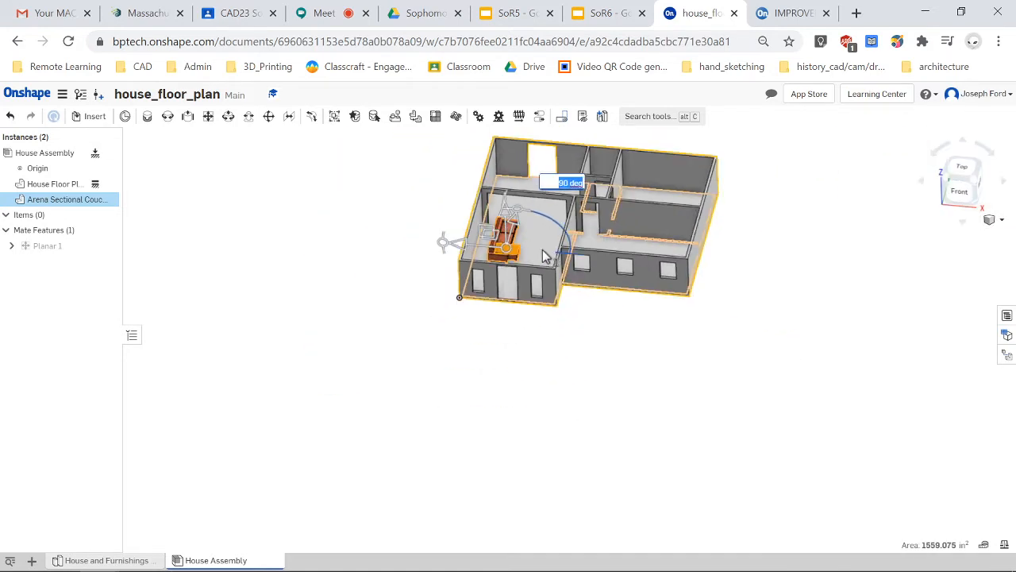
right_drag(445, 238, 529, 297)
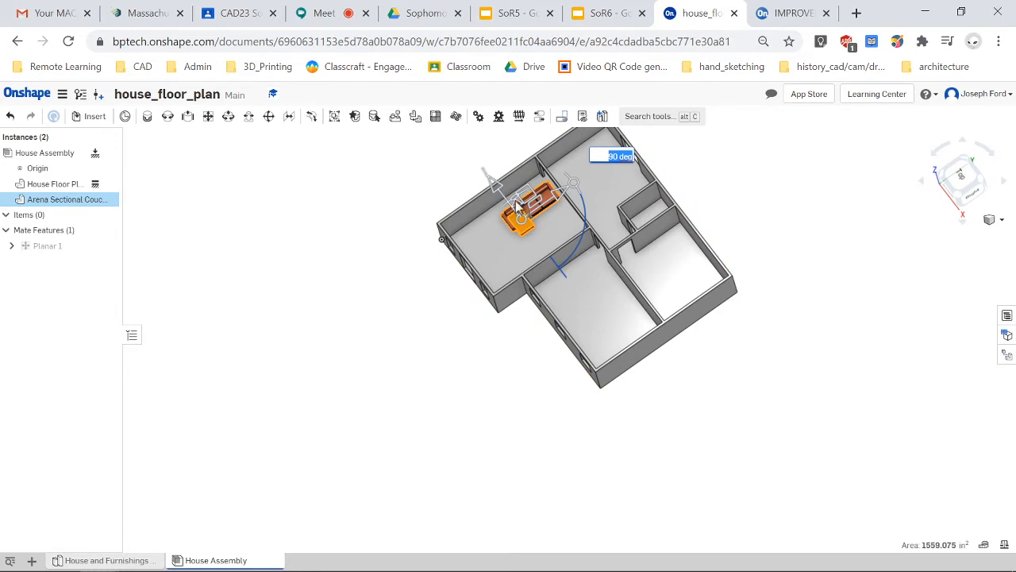
click(411, 208)
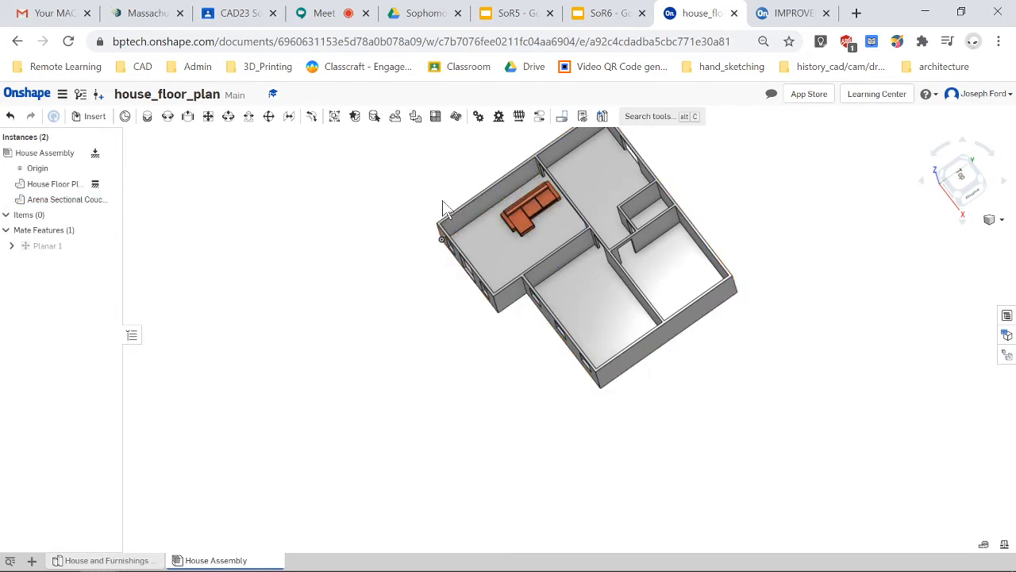
Slide the rotated couch over the floor, away from the long outer wall, to test its planar mate.
scroll(444, 211, up, 5)
mouse_move(588, 296)
right_down()
mouse_move(596, 305)
mouse_move(595, 295)
right_up()
right_drag(661, 176, 583, 317)
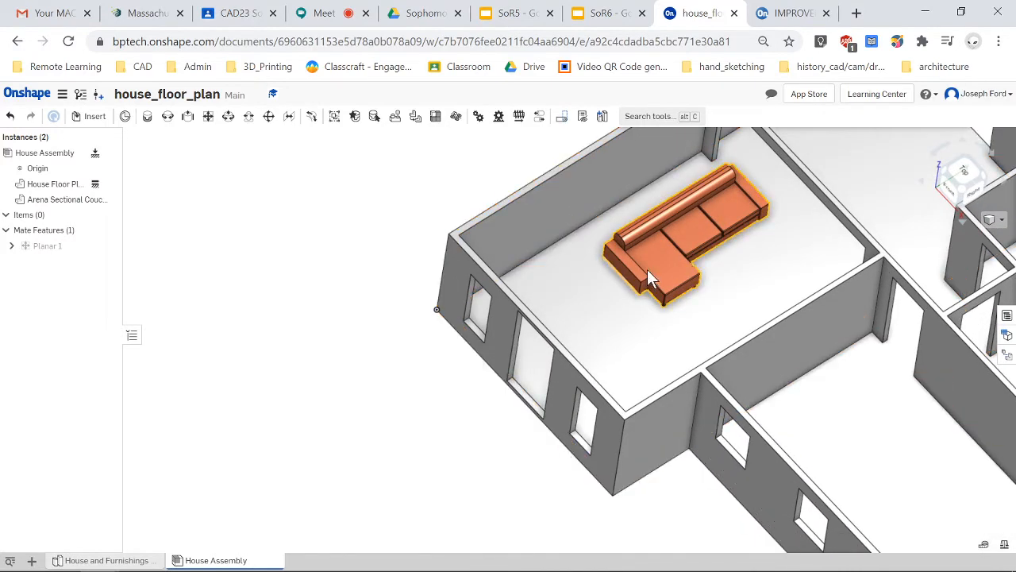
drag(658, 259, 683, 297)
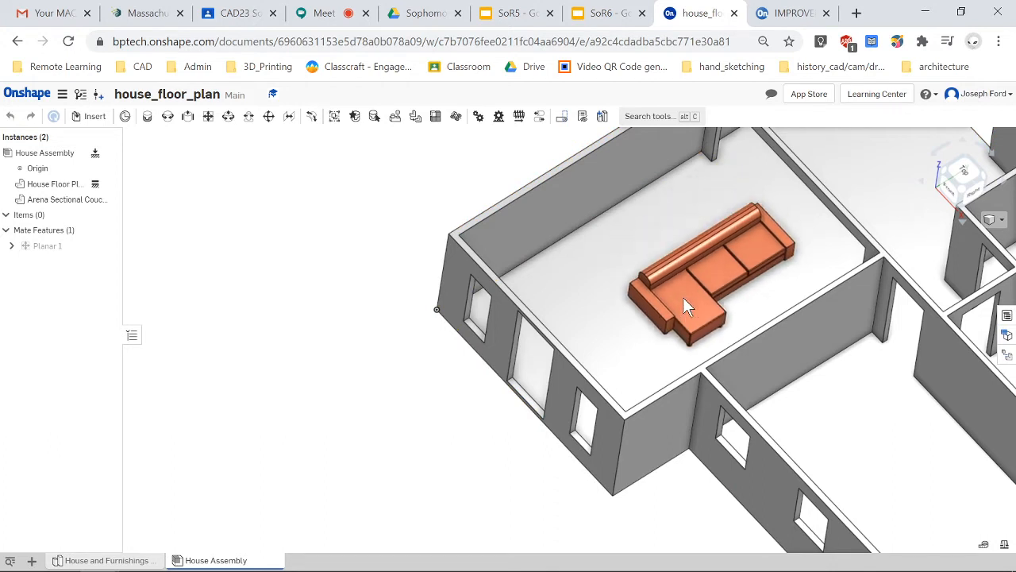
Add a planar mate between the couch's back face and the inner face of the front room's long outer wall.
right_drag(595, 245, 601, 265)
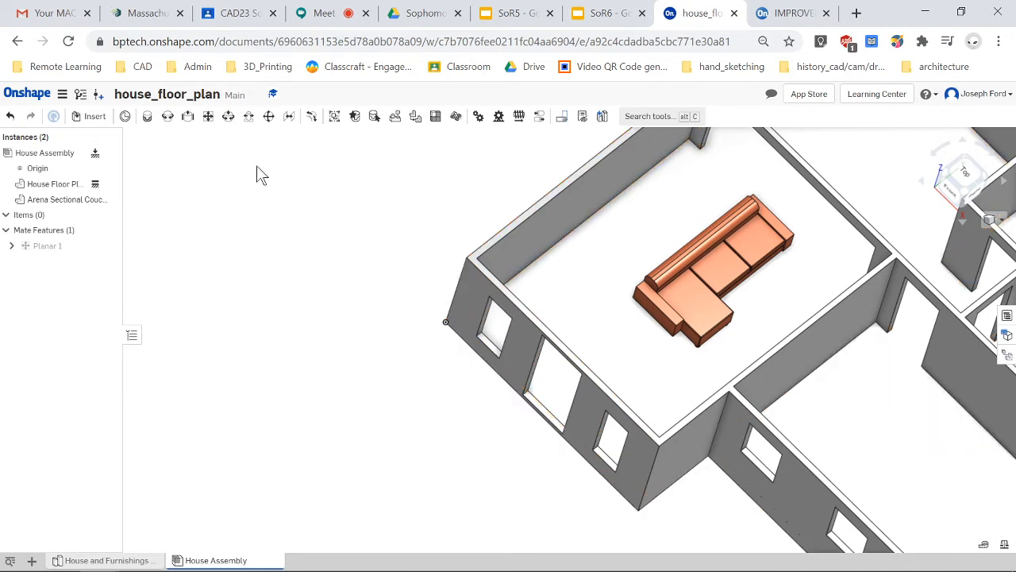
click(208, 117)
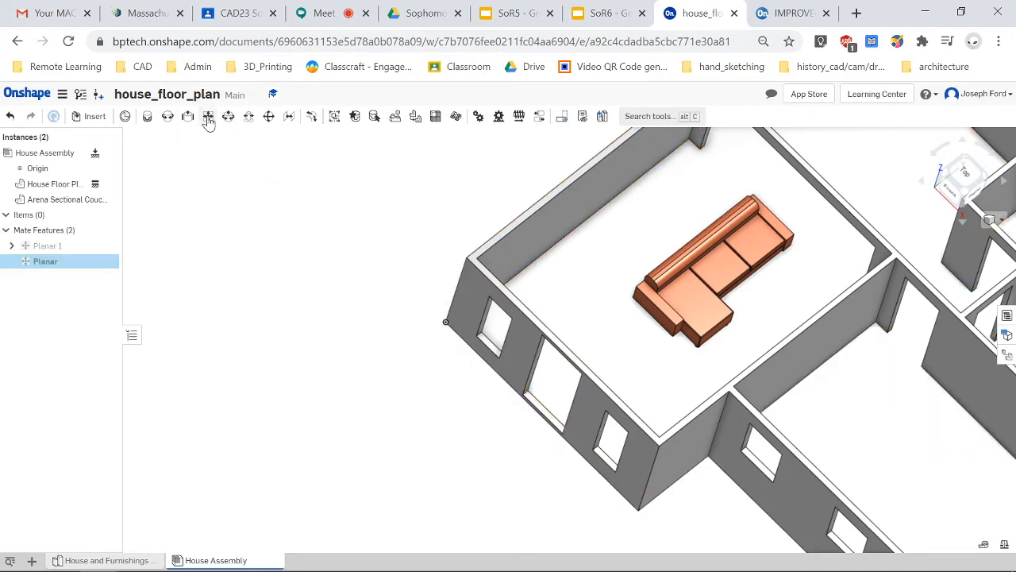
right_drag(583, 284, 633, 281)
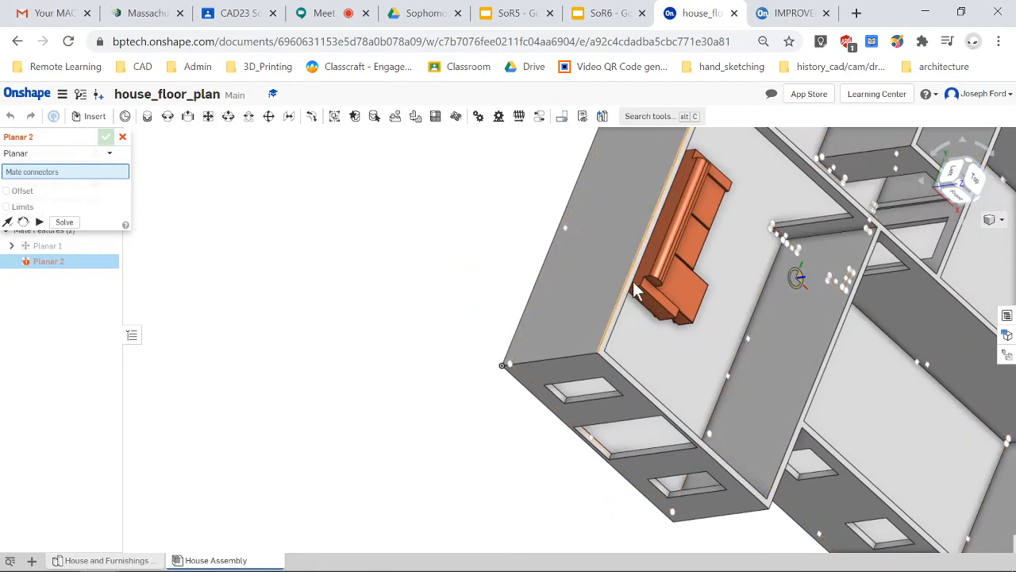
click(660, 225)
right_drag(678, 376, 633, 322)
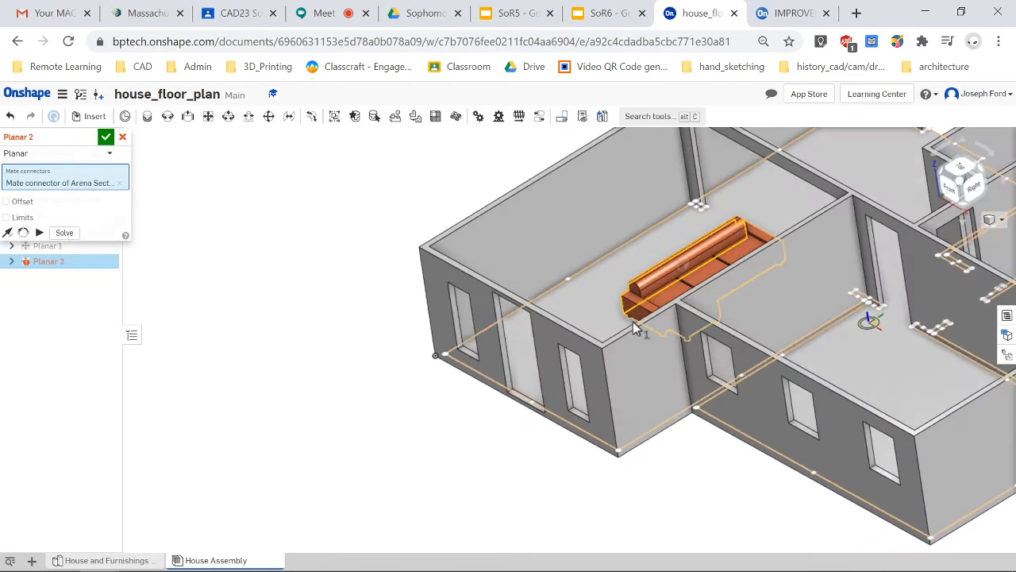
click(581, 217)
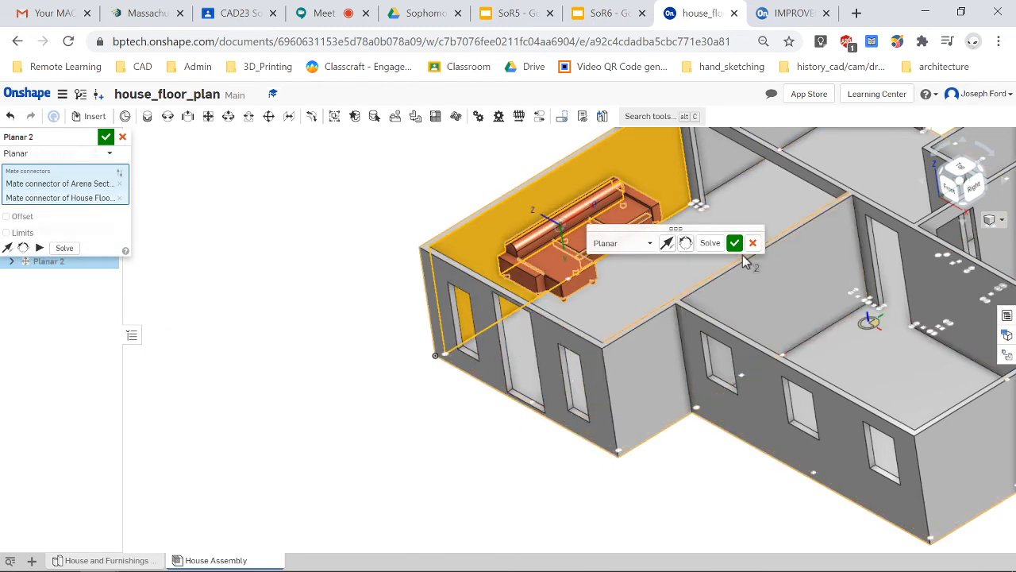
click(734, 243)
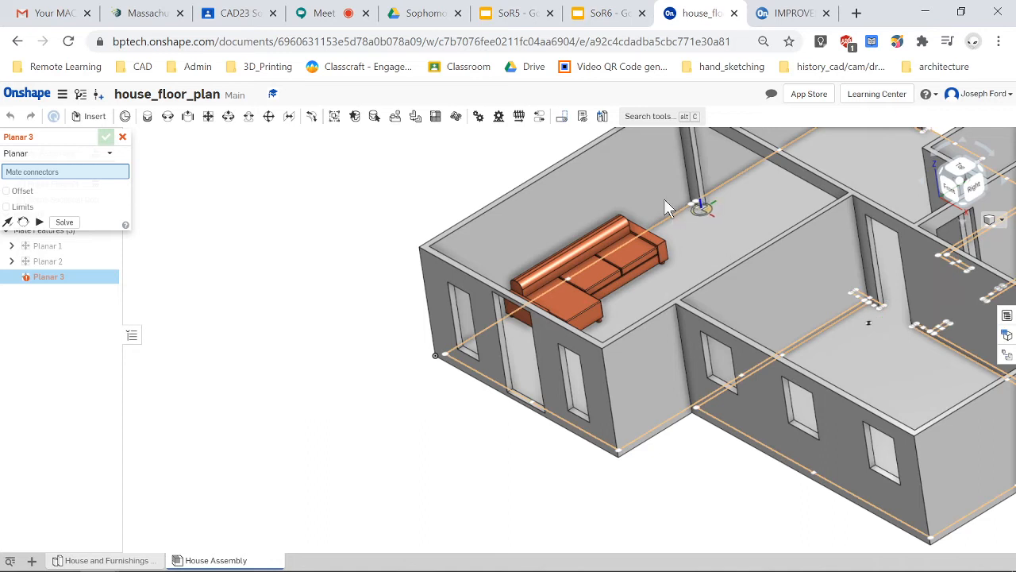
click(122, 138)
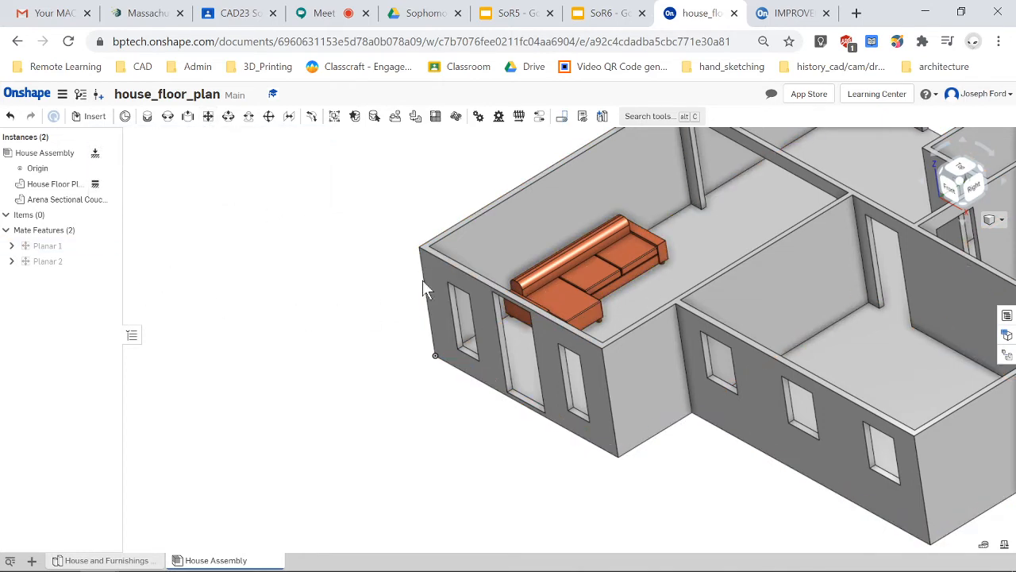
Slide the couch back and forth along the mated wall and leave it clear of the room's front wall.
scroll(683, 226, up, 2)
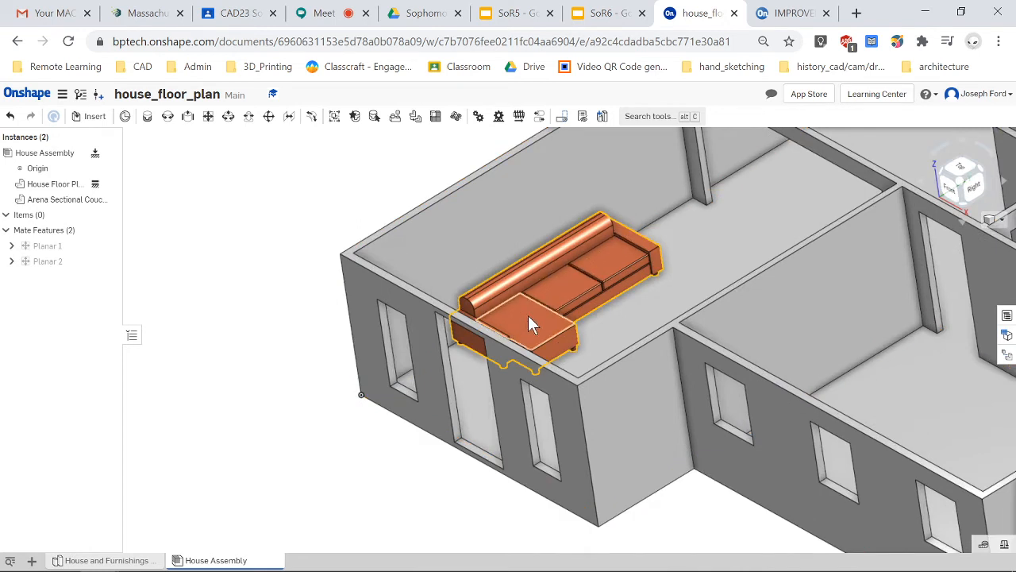
drag(530, 324, 646, 245)
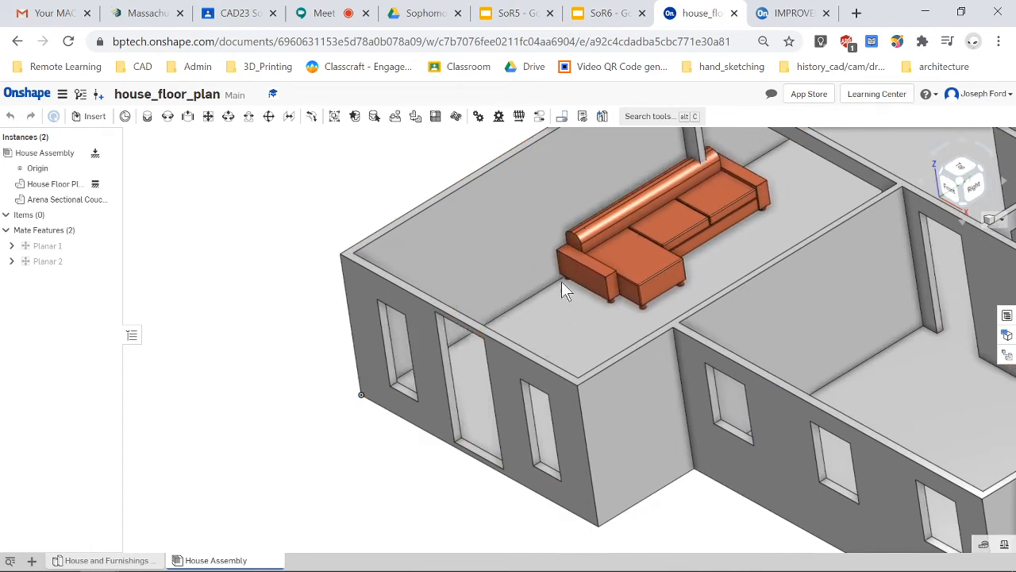
drag(561, 290, 539, 278)
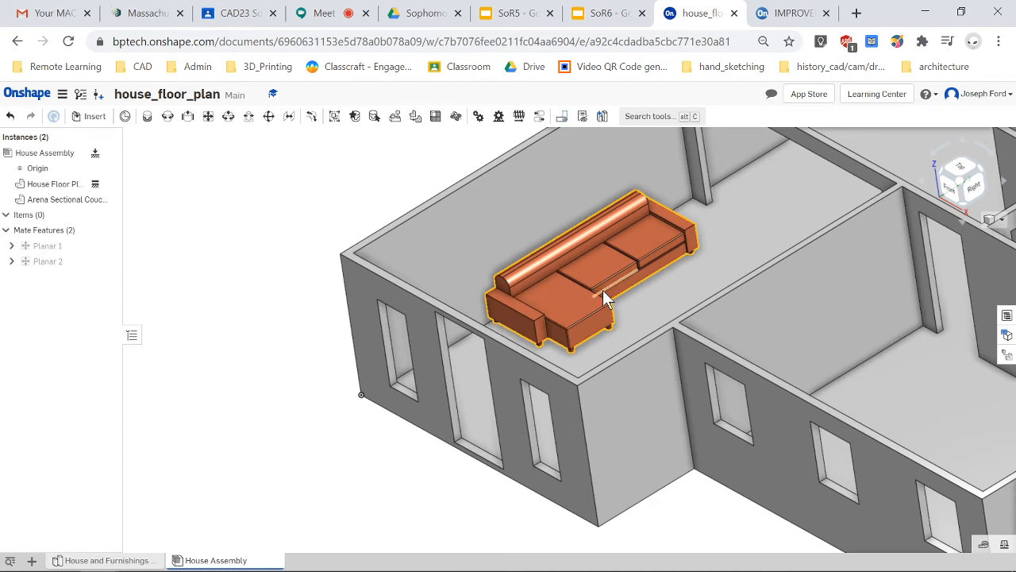
scroll(654, 314, down, 5)
scroll(642, 314, up, 3)
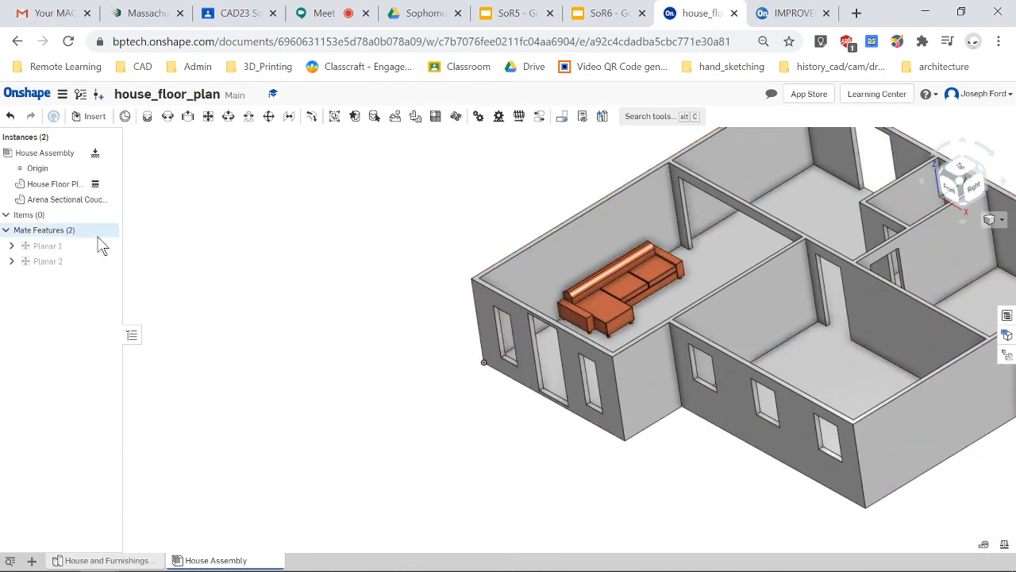
Insert one Woodstove part into the assembly and place it outside the house near the origin corner.
mouse_move(451, 390)
right_down()
mouse_move(488, 395)
mouse_move(492, 435)
mouse_move(464, 399)
right_up()
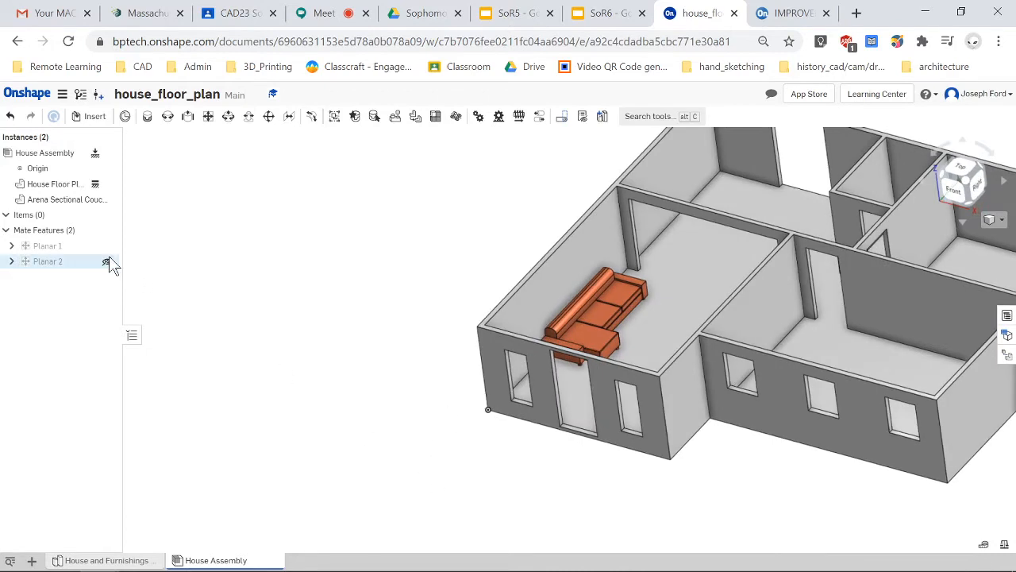
click(94, 117)
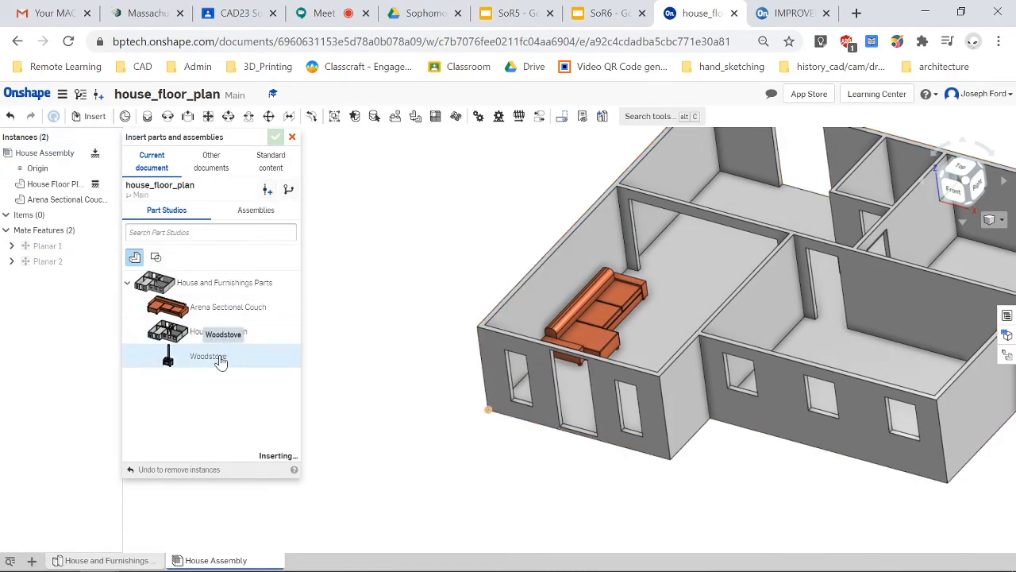
click(436, 419)
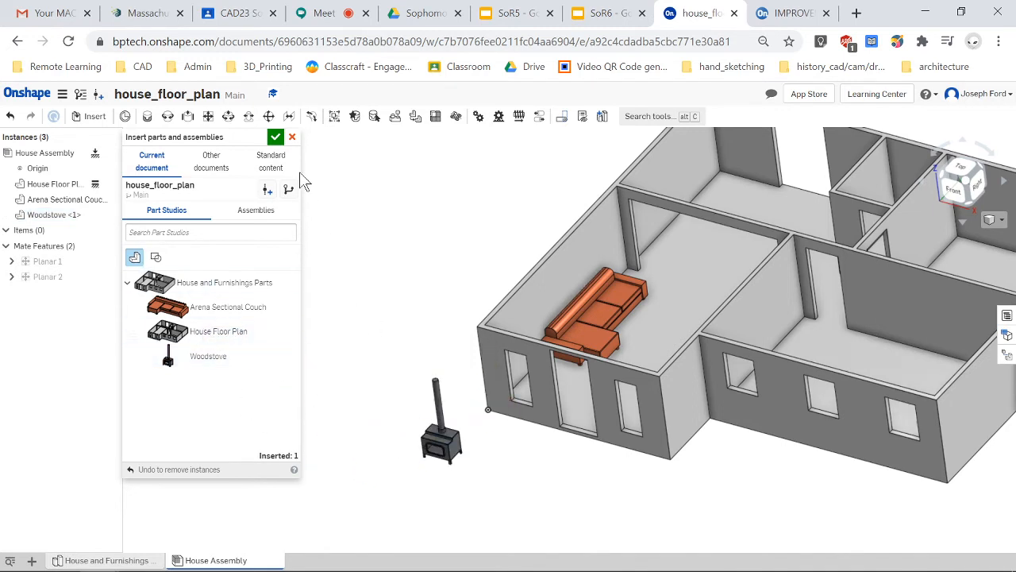
click(275, 138)
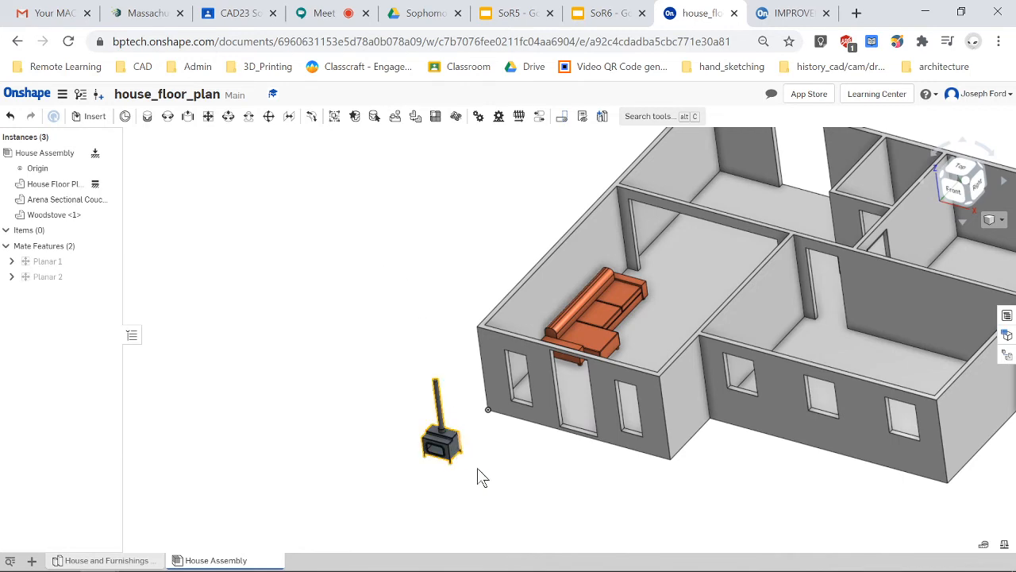
Add a planar mate between the bottom face of a woodstove leg and the front room's floor.
right_drag(479, 477, 541, 443)
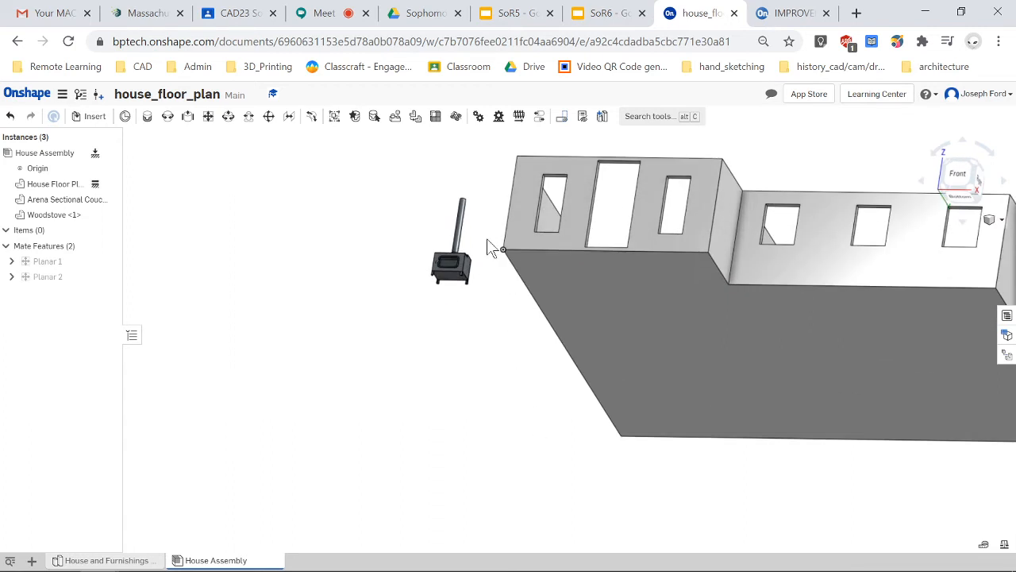
scroll(487, 239, up, 5)
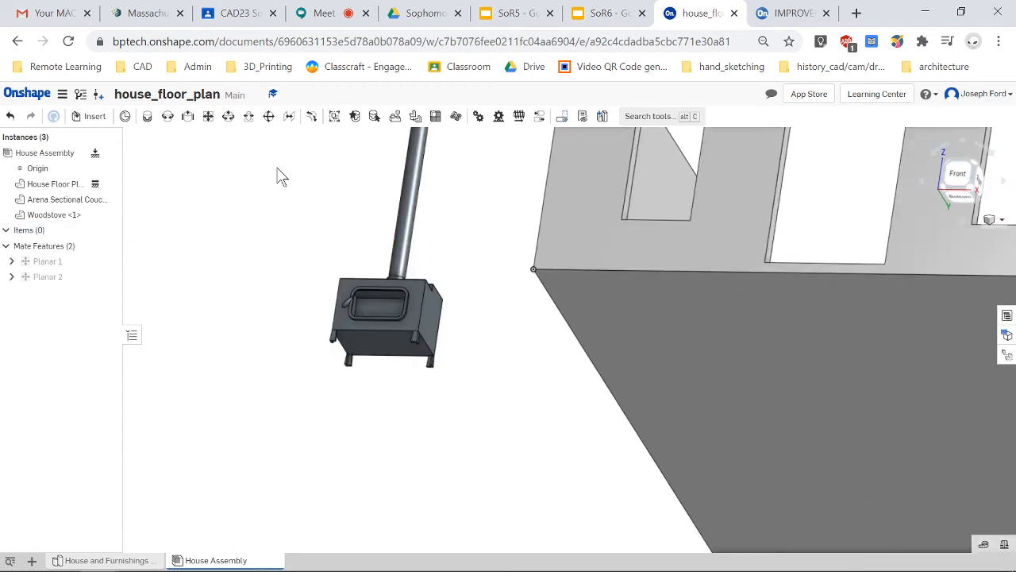
click(207, 116)
scroll(390, 352, up, 5)
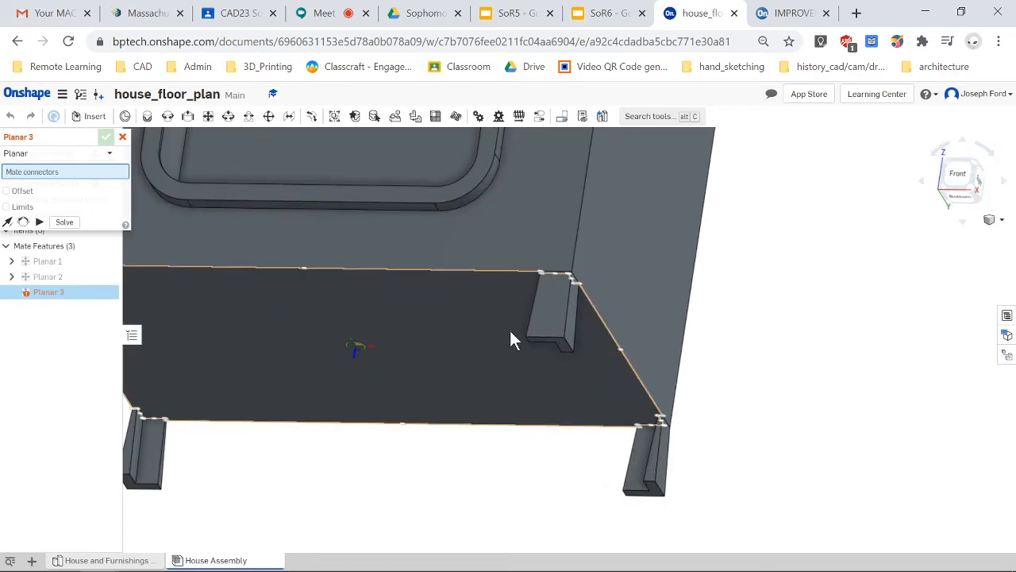
scroll(557, 340, up, 5)
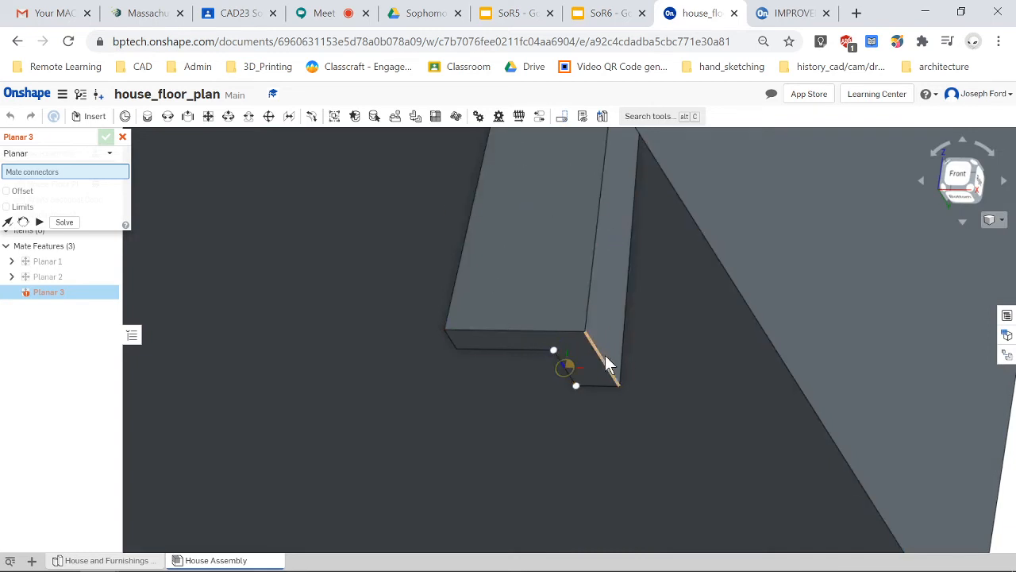
click(581, 354)
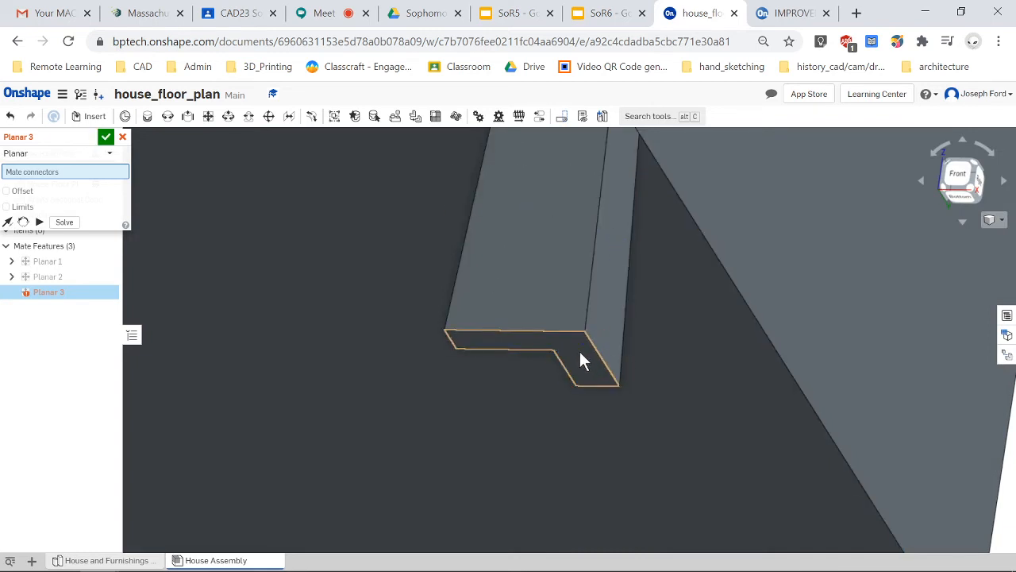
scroll(596, 353, down, 3)
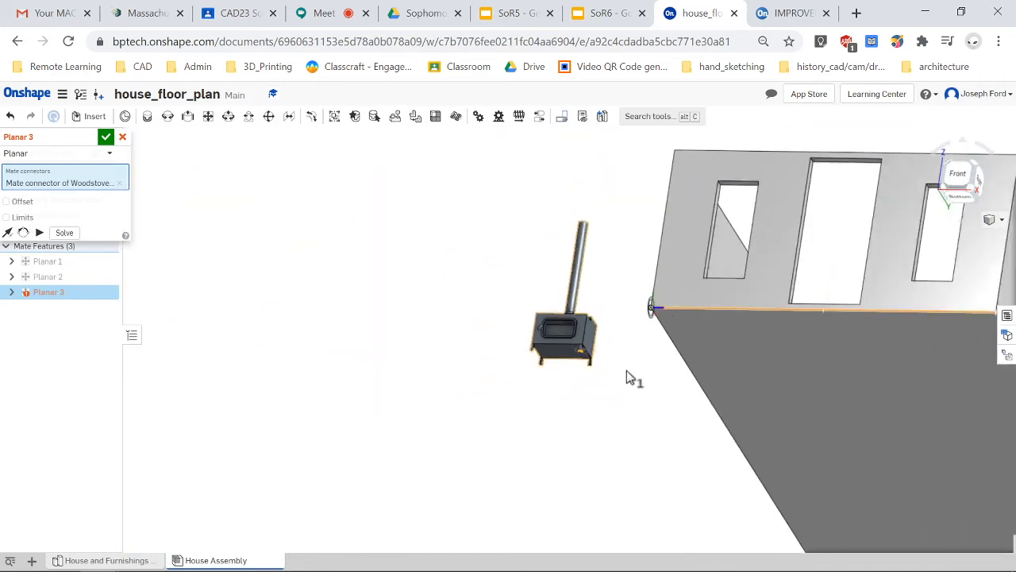
right_drag(627, 370, 626, 451)
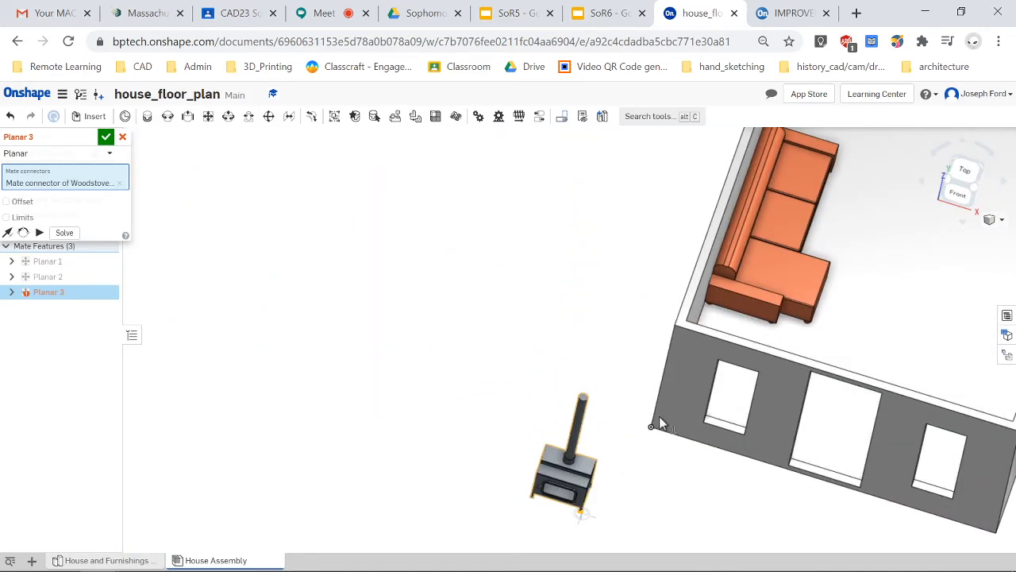
click(903, 319)
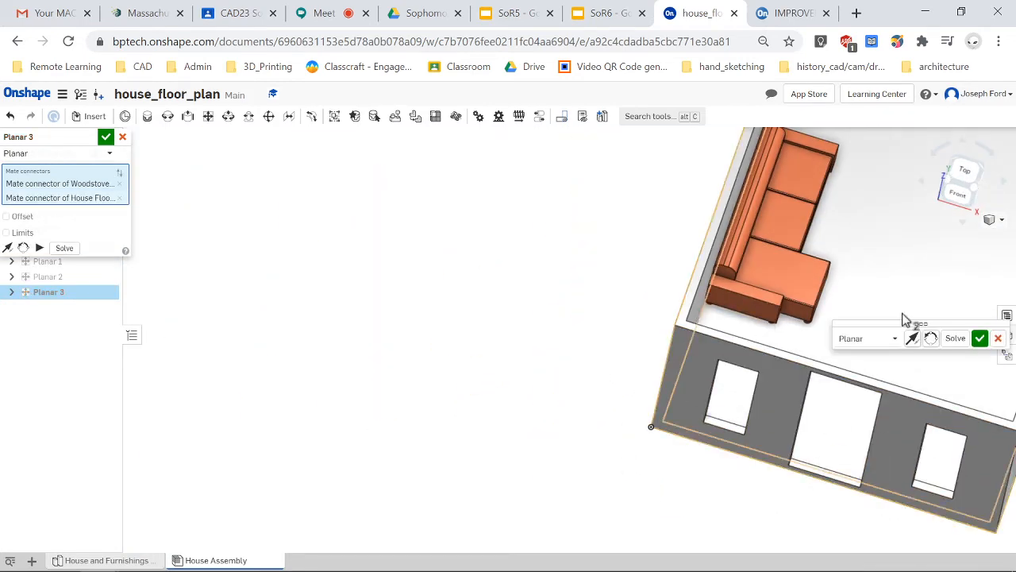
click(980, 338)
Abandon the extra planar mate and slide the woodstove clear of the partition wall into the front room.
click(953, 197)
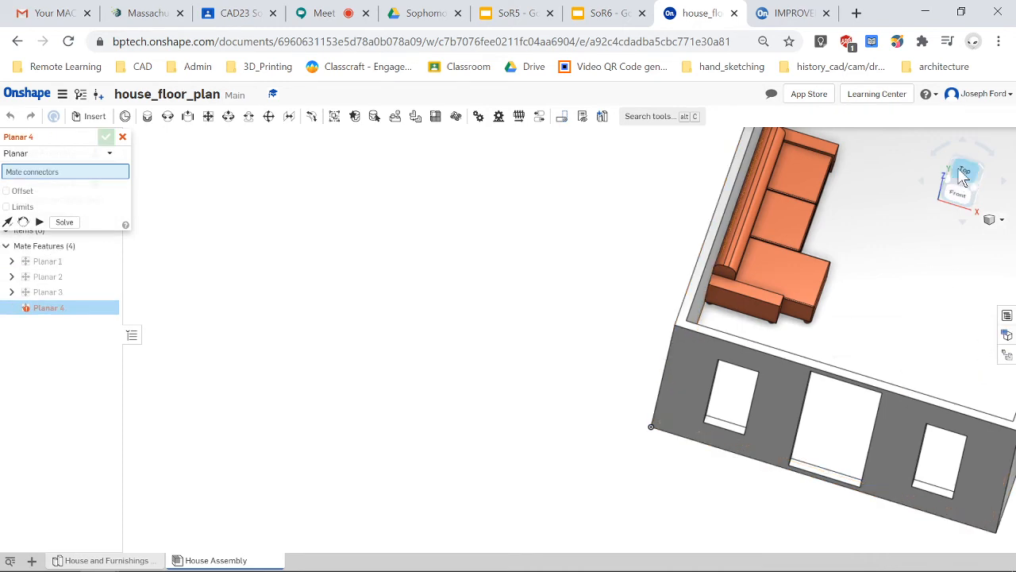
scroll(496, 349, up, 5)
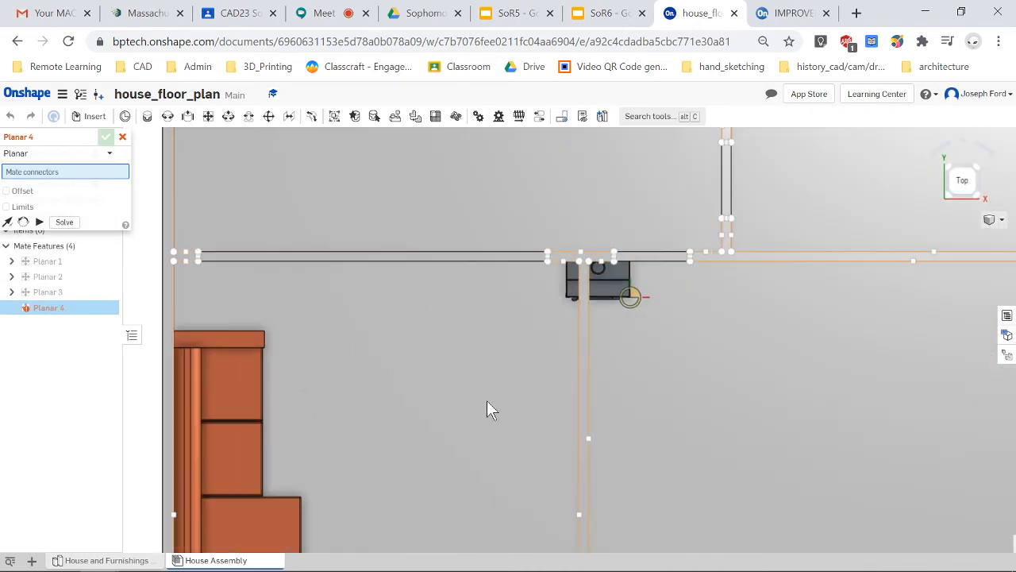
right_drag(480, 480, 484, 461)
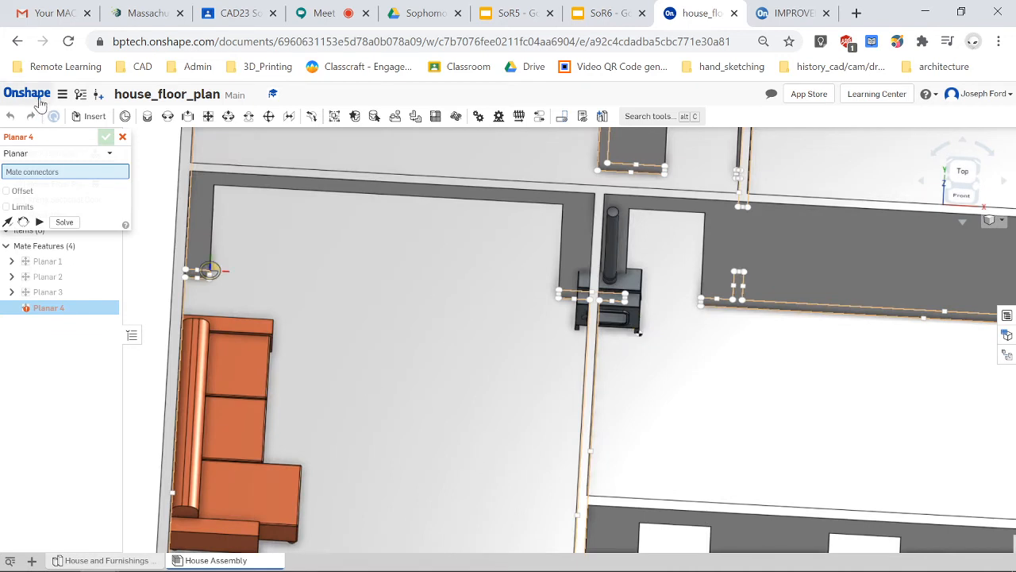
click(123, 139)
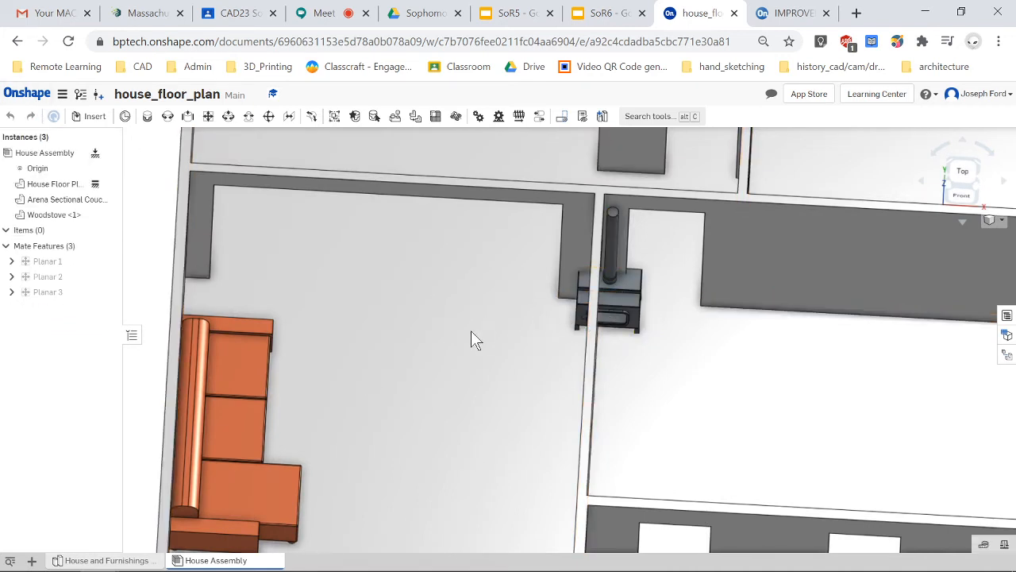
drag(471, 332, 529, 318)
scroll(490, 356, up, 3)
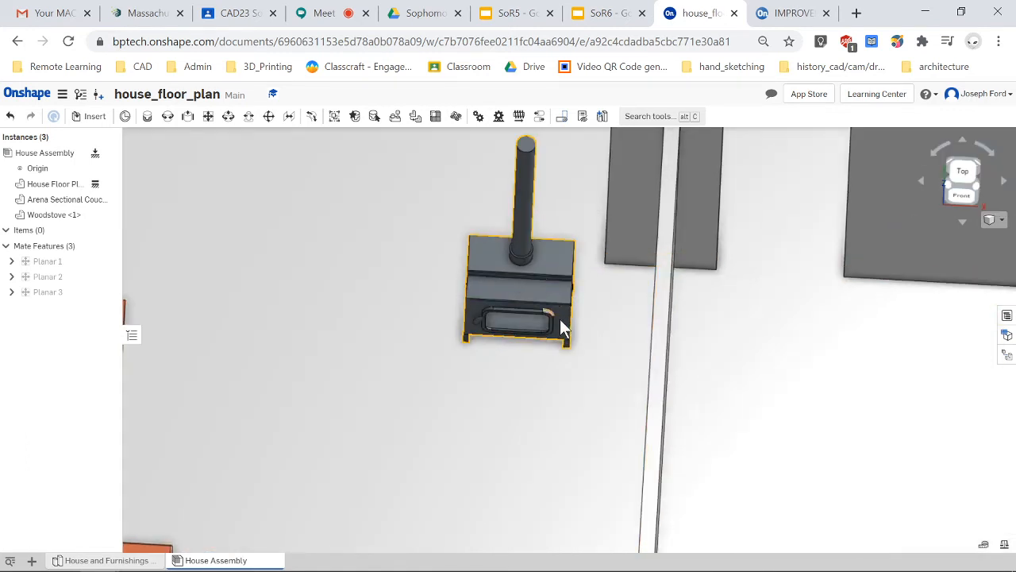
Rotate the woodstove about its vertical axis so its door faces diagonally from the corner into the front room.
click(561, 319)
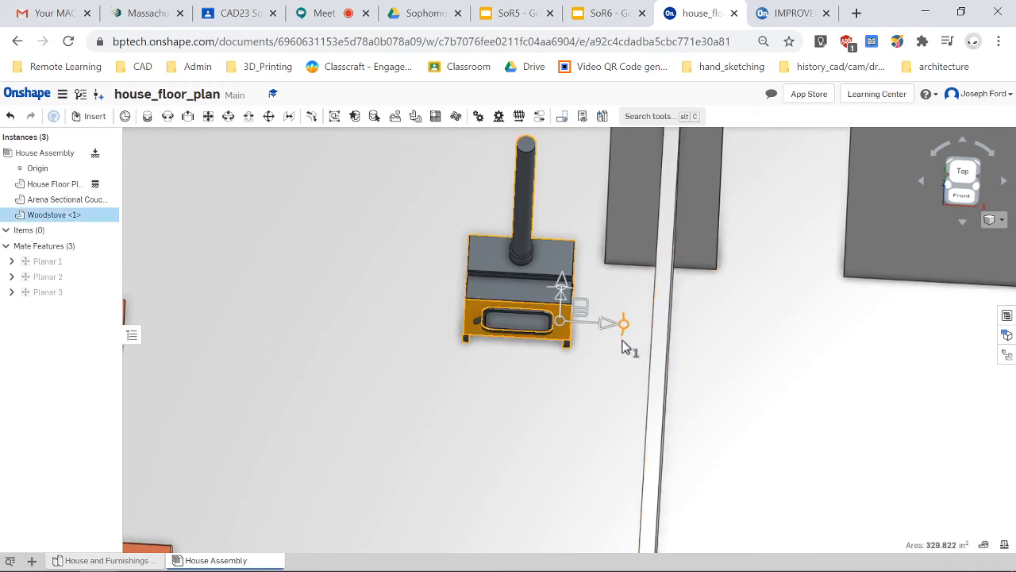
drag(623, 341, 617, 380)
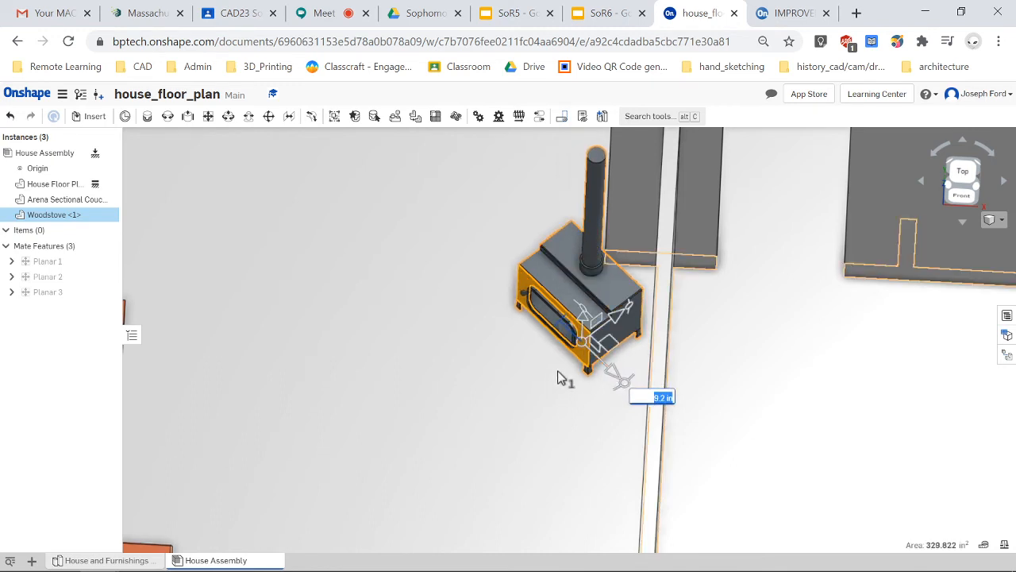
click(475, 381)
click(477, 379)
scroll(370, 335, down, 5)
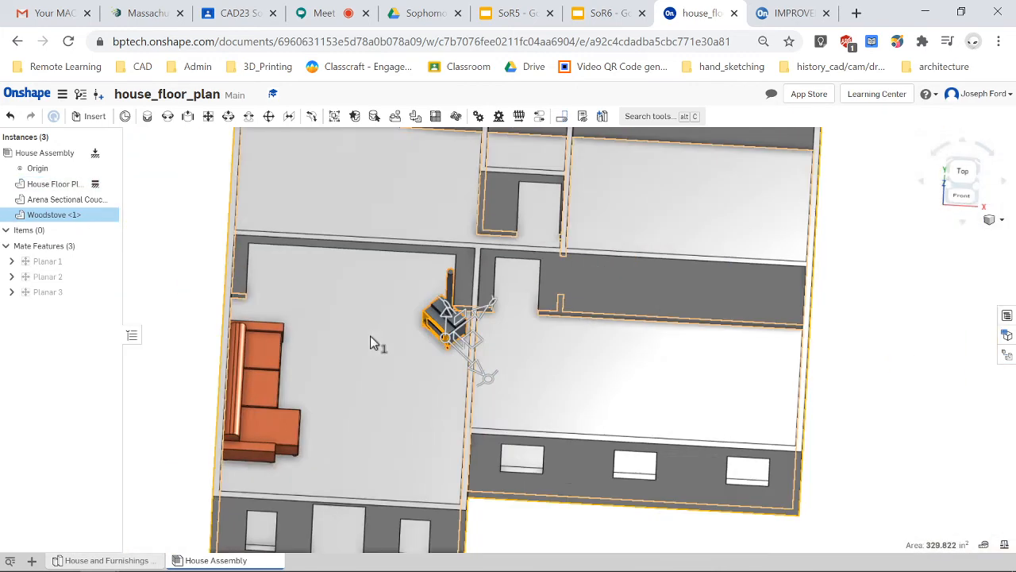
click(195, 287)
mouse_move(406, 364)
right_down()
mouse_move(419, 337)
mouse_move(438, 338)
mouse_move(452, 368)
mouse_move(428, 382)
mouse_move(410, 363)
mouse_move(460, 357)
mouse_move(390, 359)
mouse_move(393, 374)
mouse_move(437, 376)
mouse_move(416, 357)
right_up()
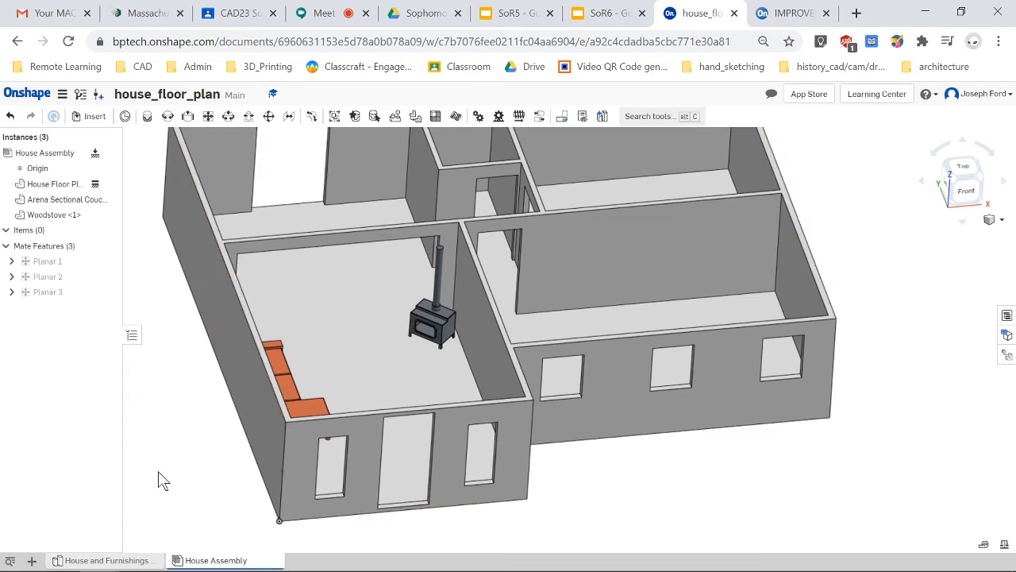
Edit Sketch 4 in the House and Furnishings Parts studio, narrowing the wide opening by moving its edge away from the stove corner.
click(80, 561)
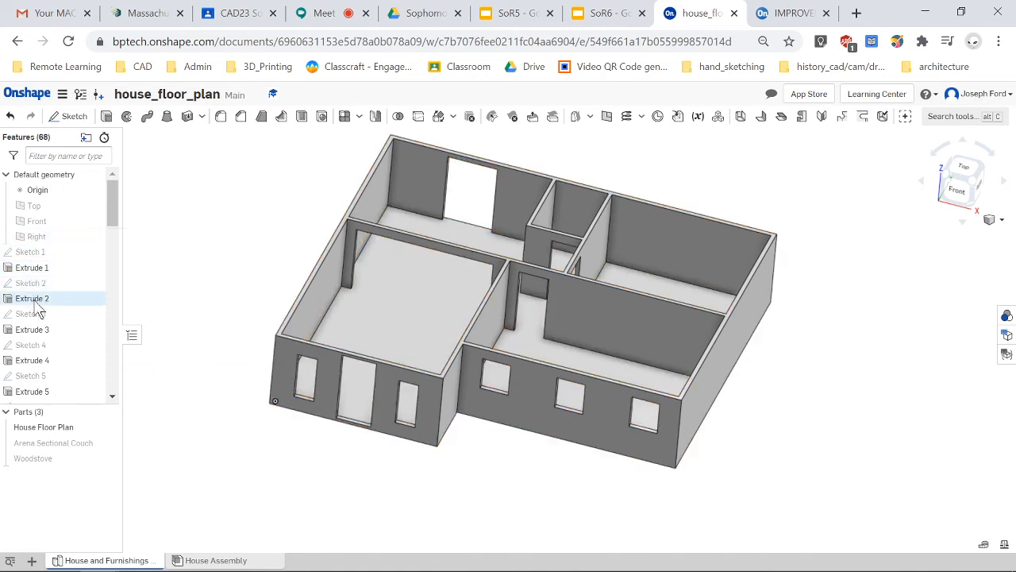
click(35, 352)
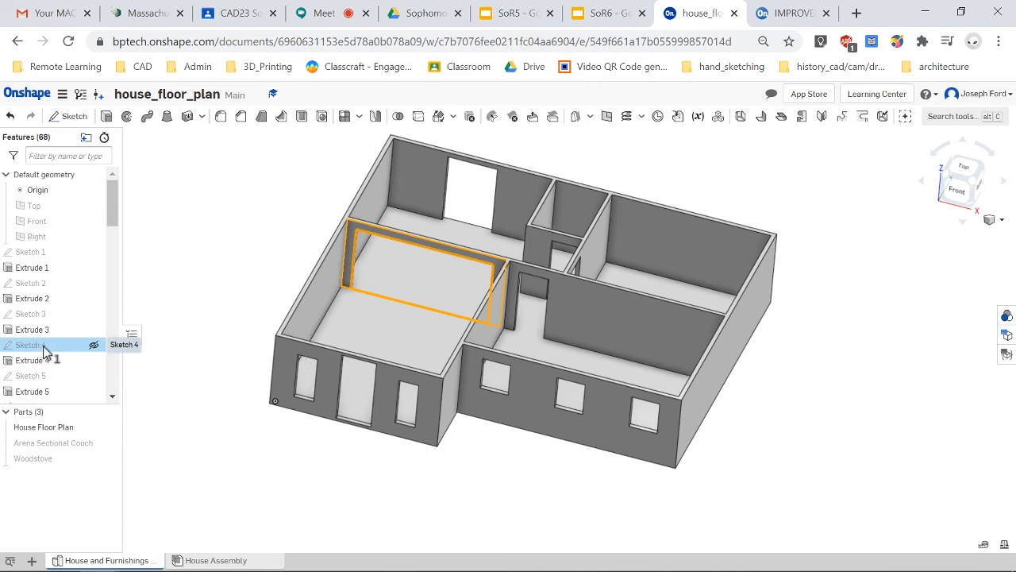
double_click(44, 351)
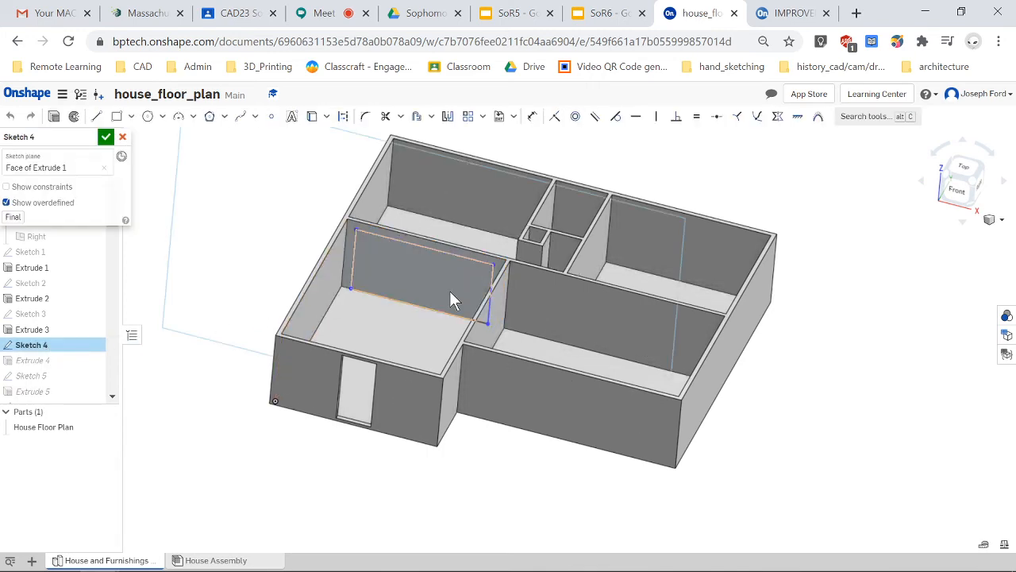
scroll(449, 293, up, 5)
scroll(430, 324, up, 3)
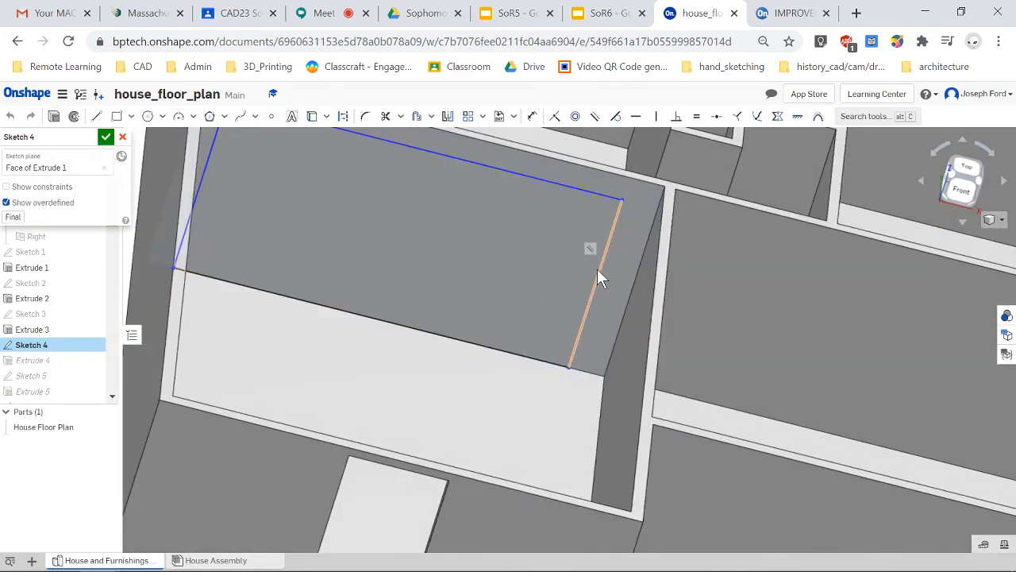
drag(585, 274, 560, 274)
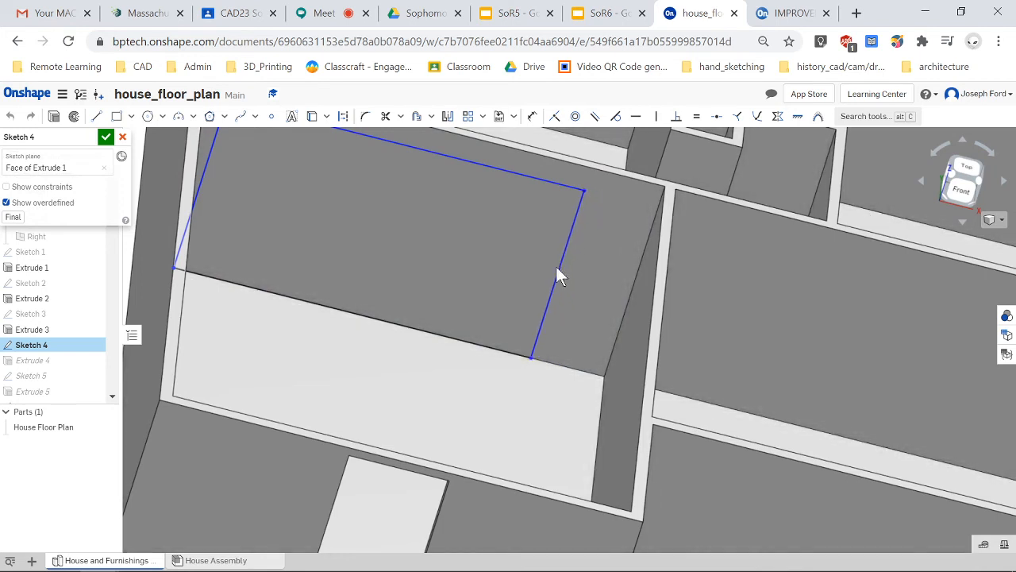
click(106, 138)
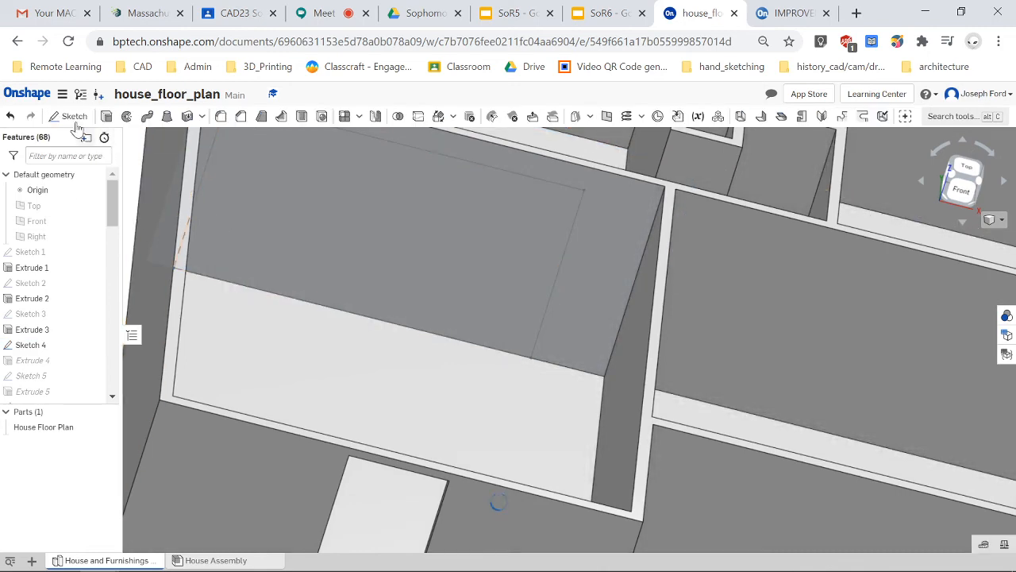
scroll(548, 413, up, 6)
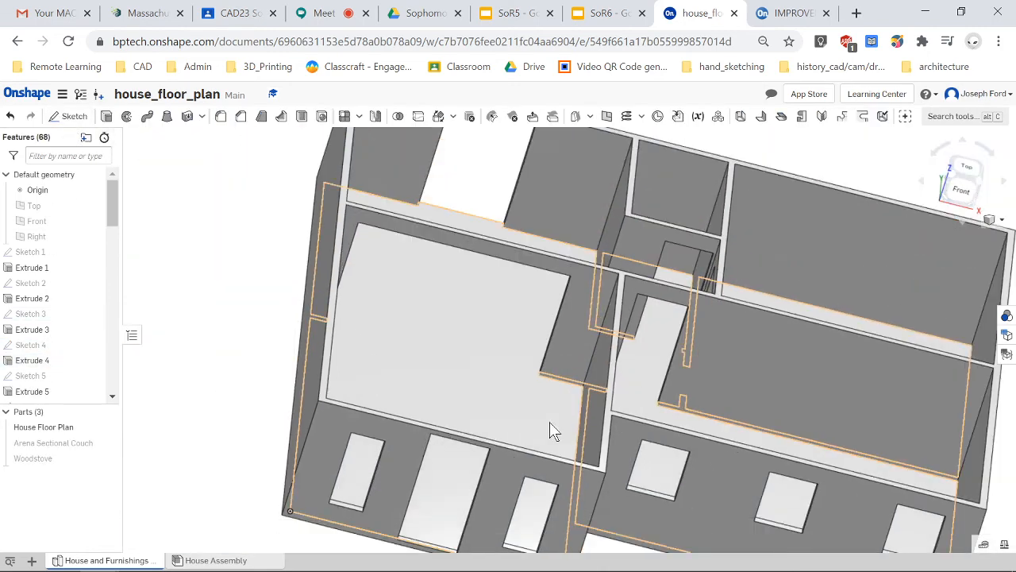
Return to the House Assembly and examine how the narrowed opening updates the wall beside the woodstove.
click(210, 560)
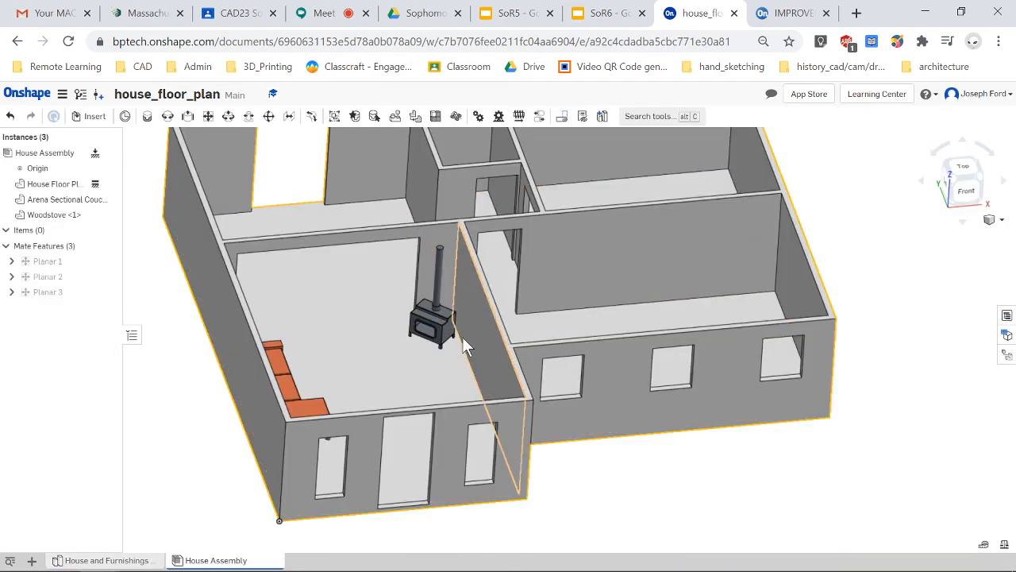
scroll(442, 289, down, 4)
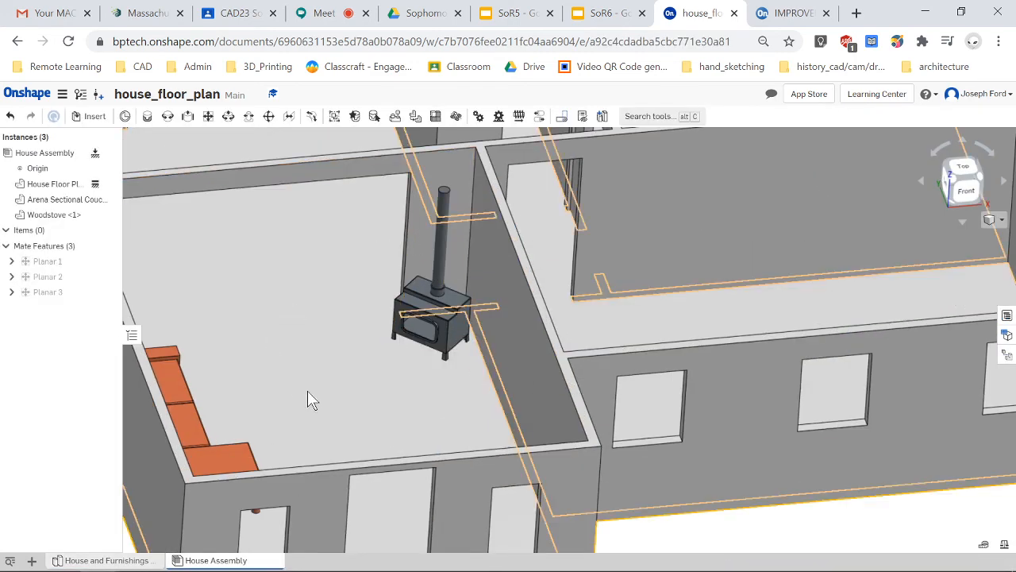
mouse_move(308, 390)
right_down()
mouse_move(345, 411)
mouse_move(309, 374)
right_up()
scroll(313, 357, up, 5)
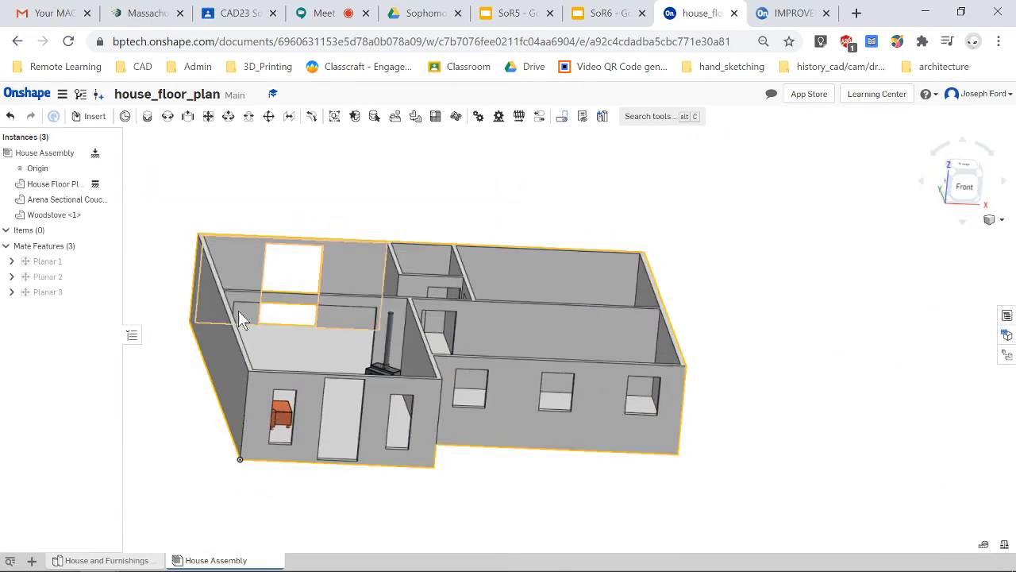
scroll(242, 350, down, 2)
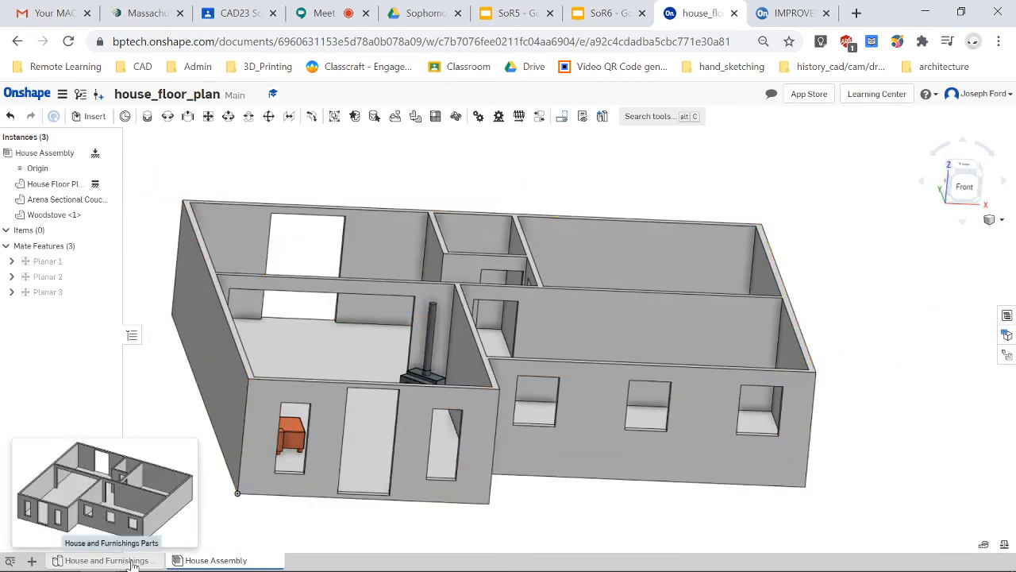
mouse_move(139, 562)
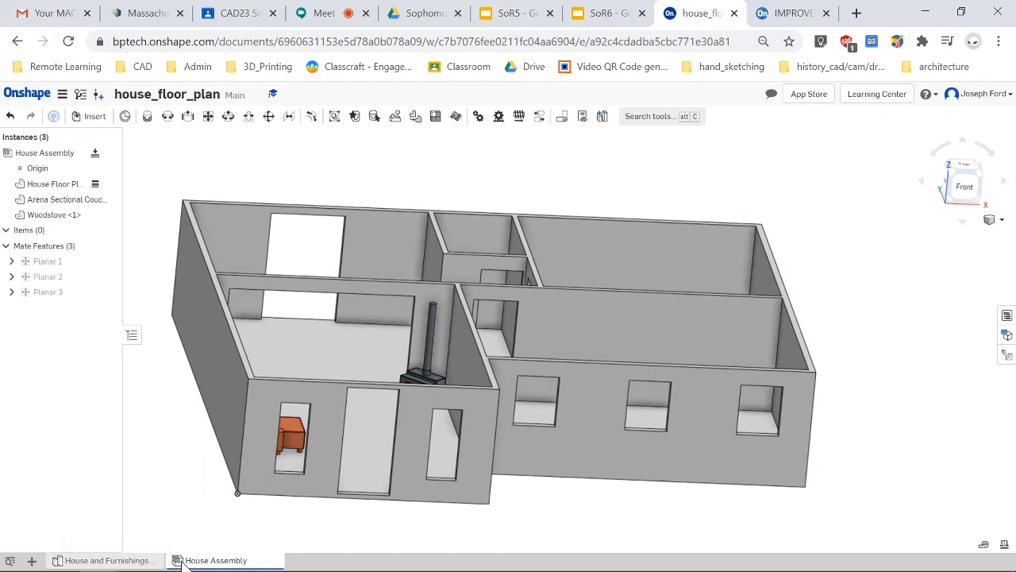
mouse_move(213, 562)
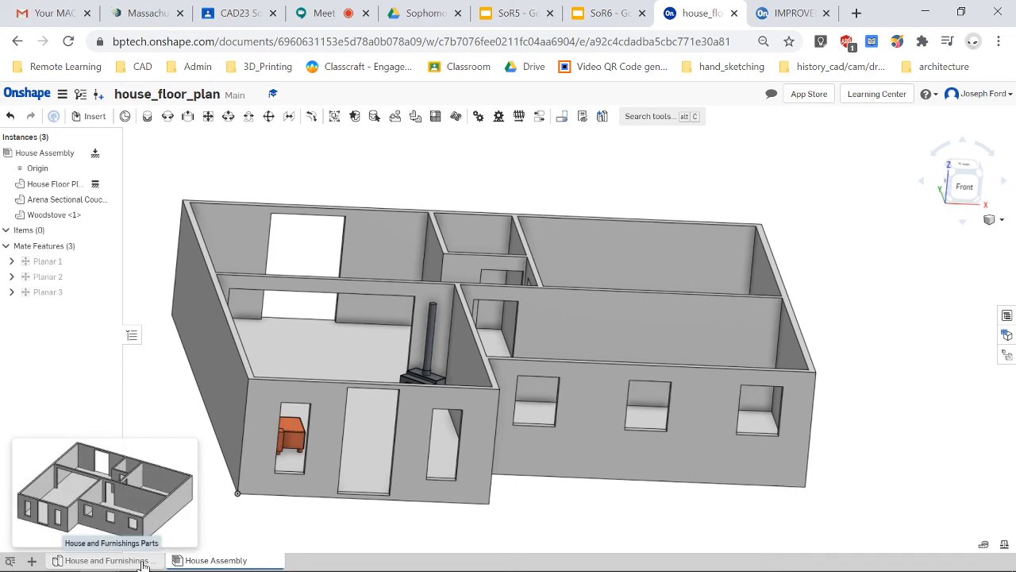
right_drag(369, 371, 334, 427)
scroll(384, 459, up, 5)
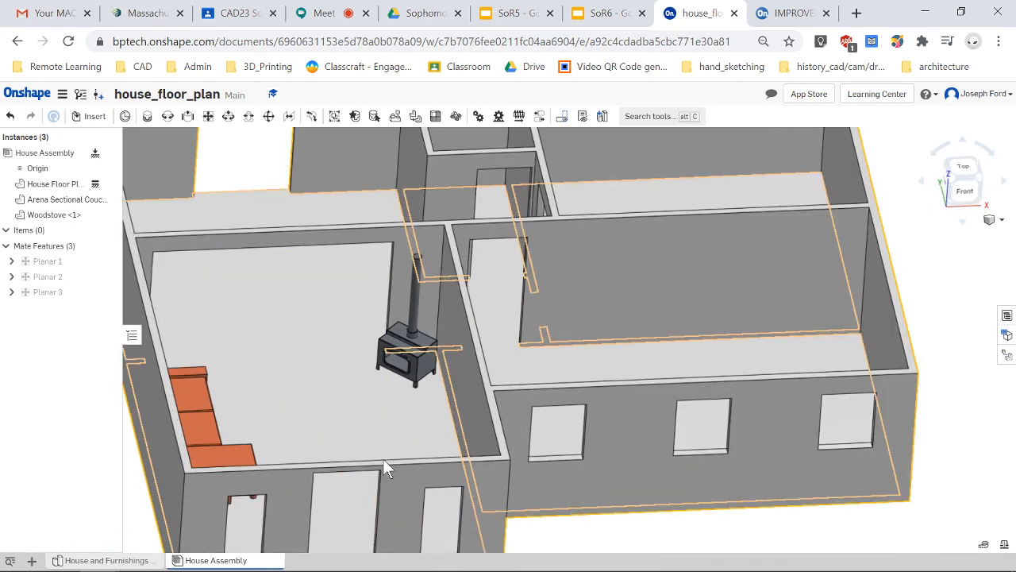
scroll(313, 401, down, 2)
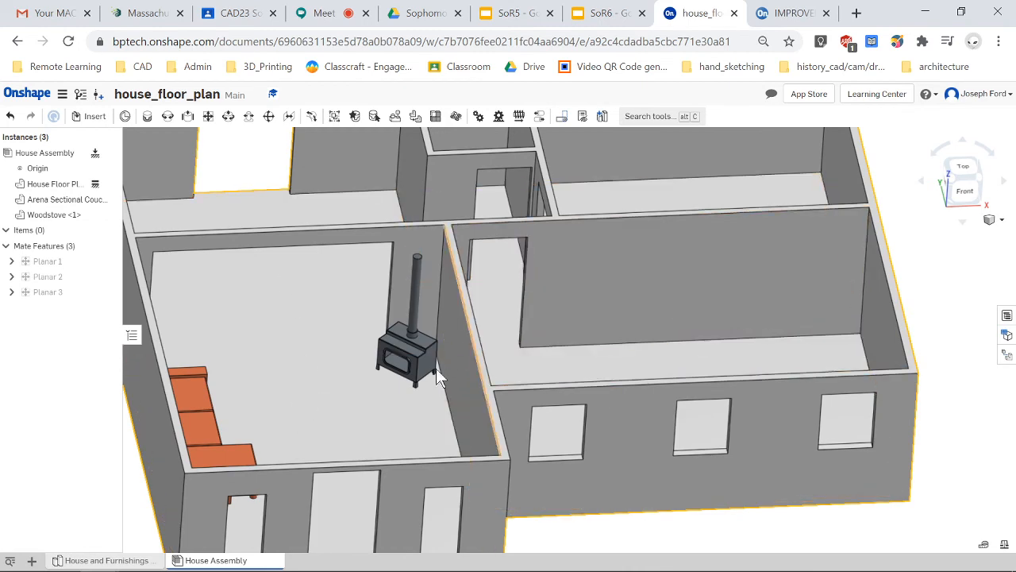
scroll(413, 397, down, 5)
scroll(353, 476, up, 2)
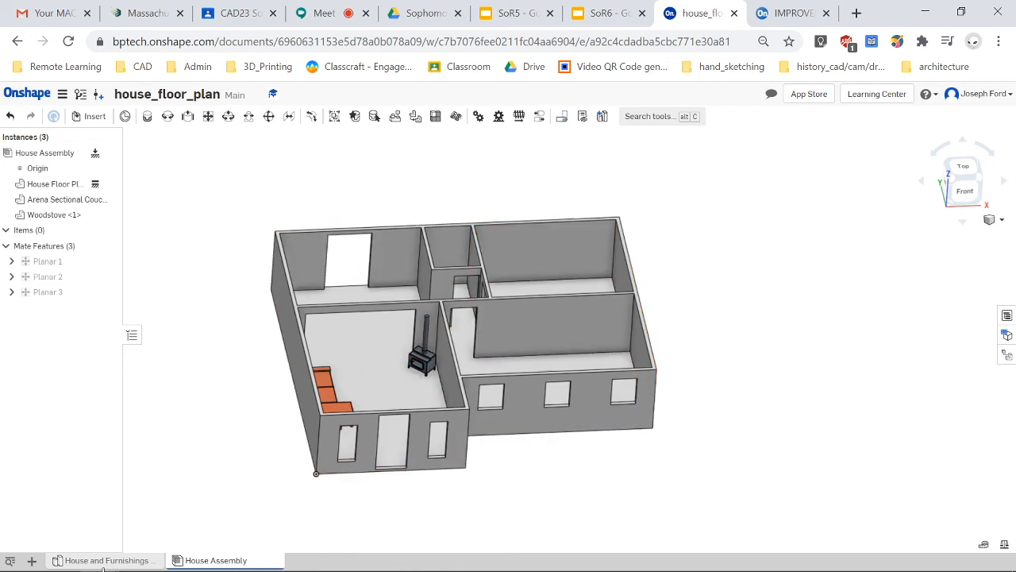
mouse_move(108, 562)
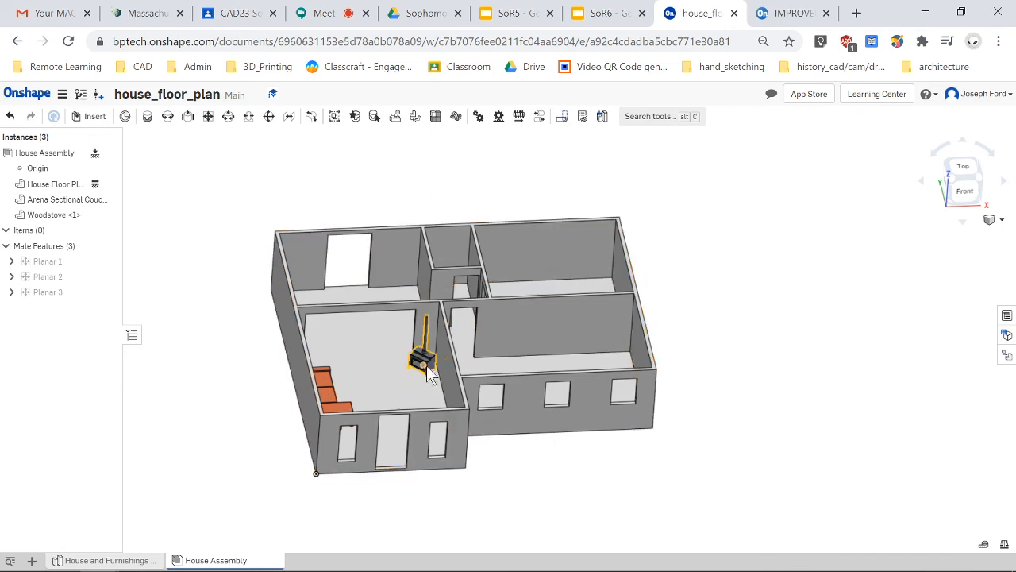
scroll(377, 387, up, 5)
scroll(342, 403, down, 3)
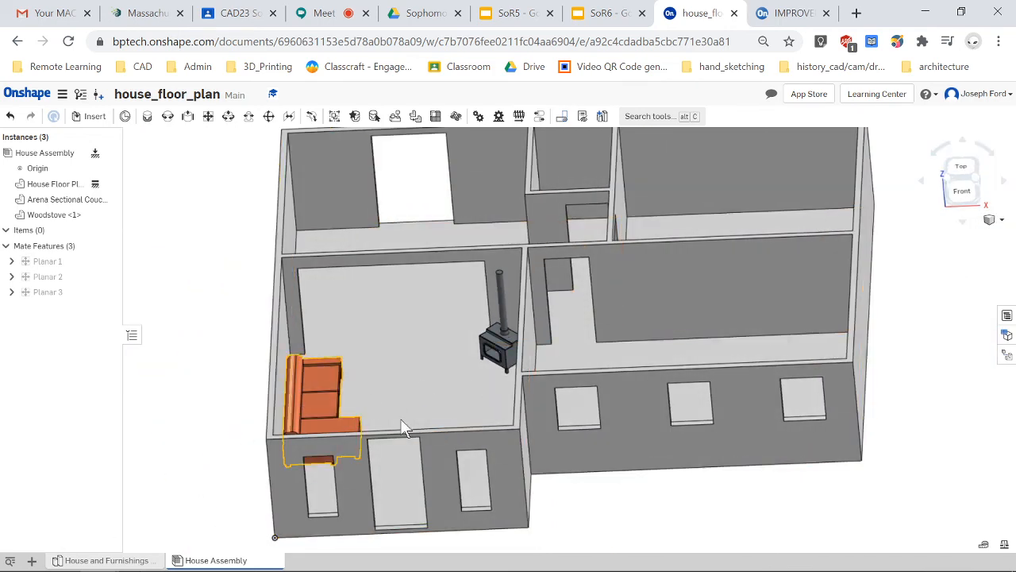
Switch to the House and Furnishings Parts studio, hide the House Floor Plan and show the Arena Sectional Couch.
click(131, 561)
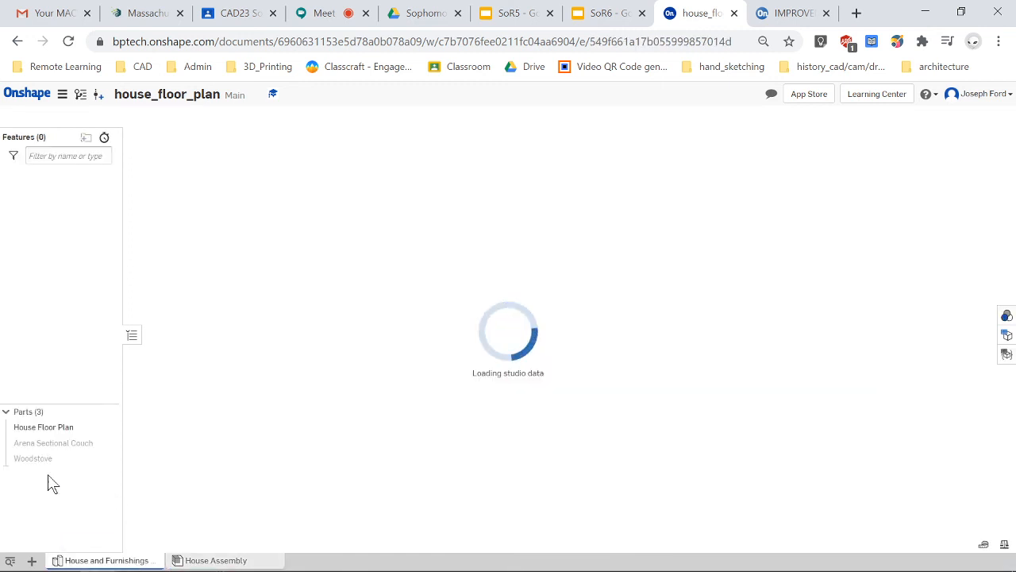
click(108, 428)
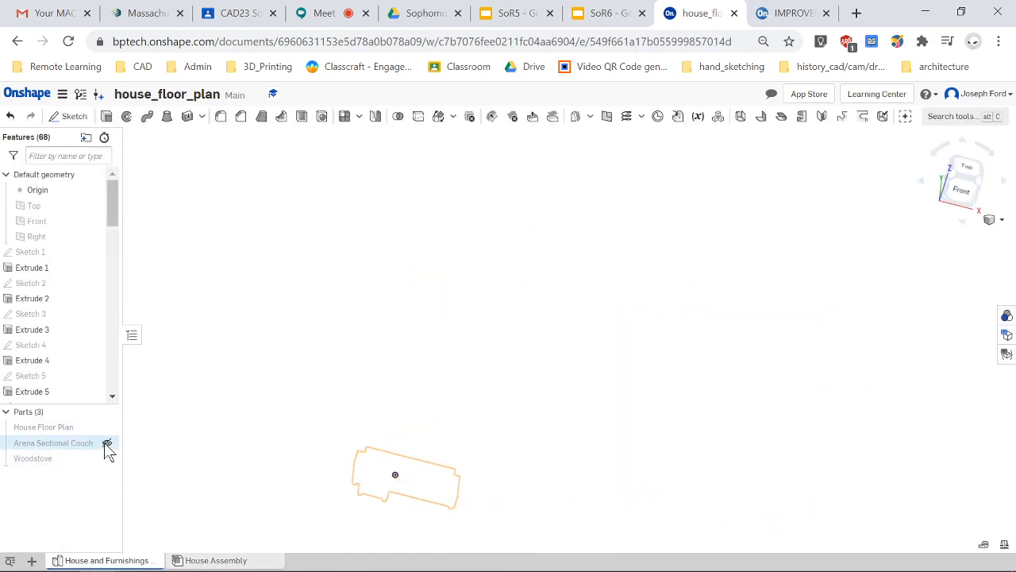
click(107, 445)
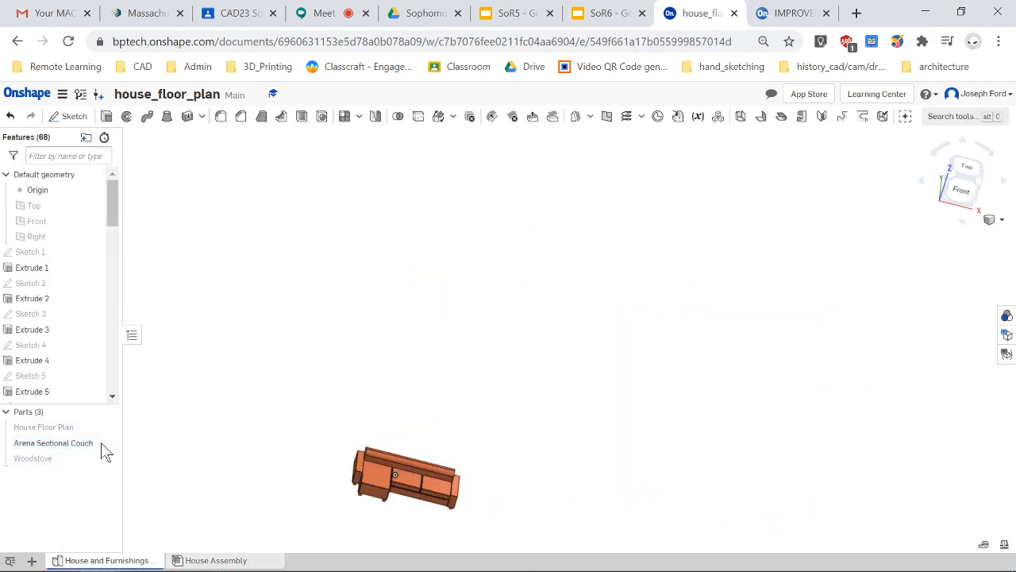
Change the Arena Sectional Couch's appearance to the light orange palette color E9A554.
right_click(79, 444)
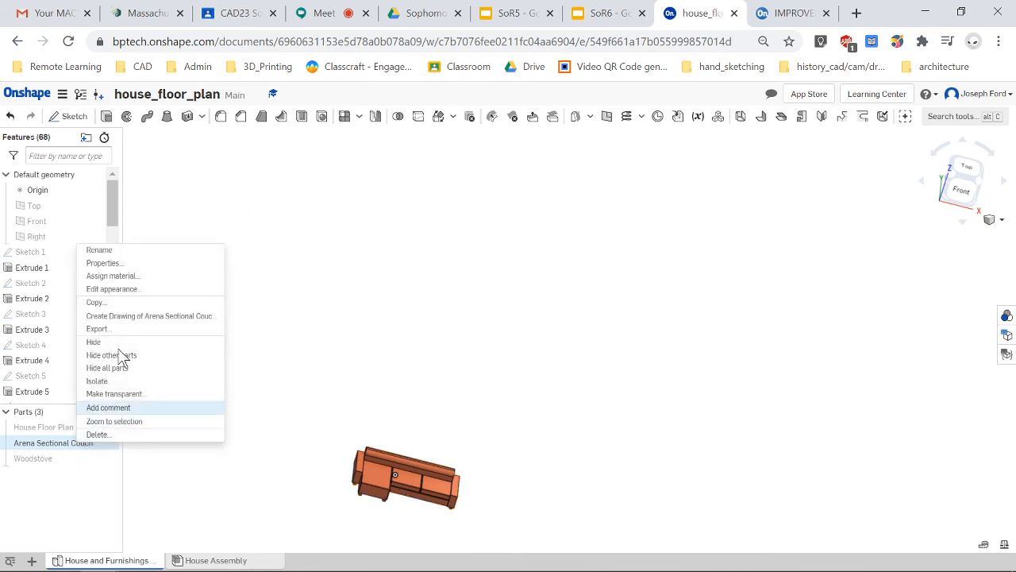
click(138, 290)
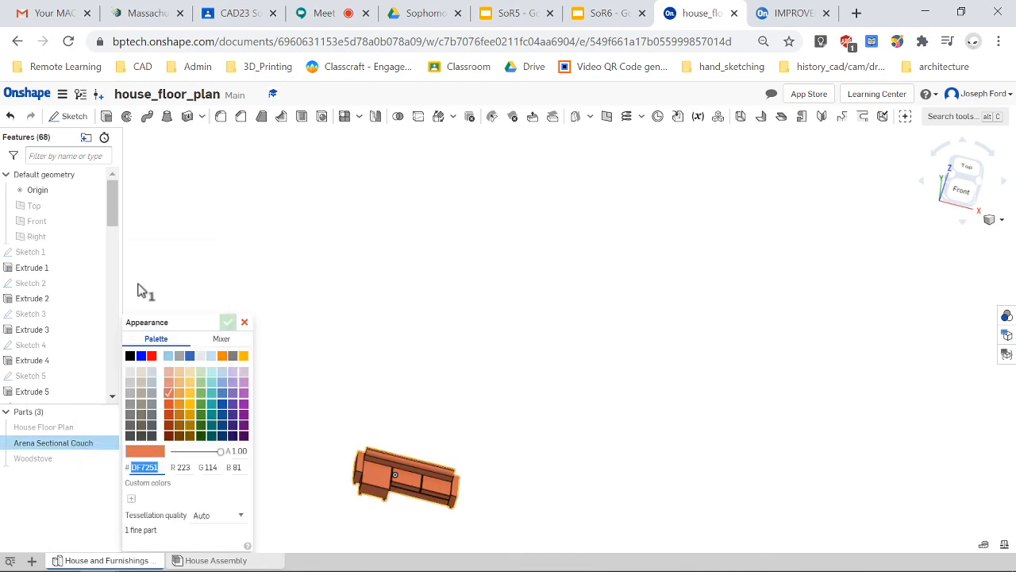
click(170, 405)
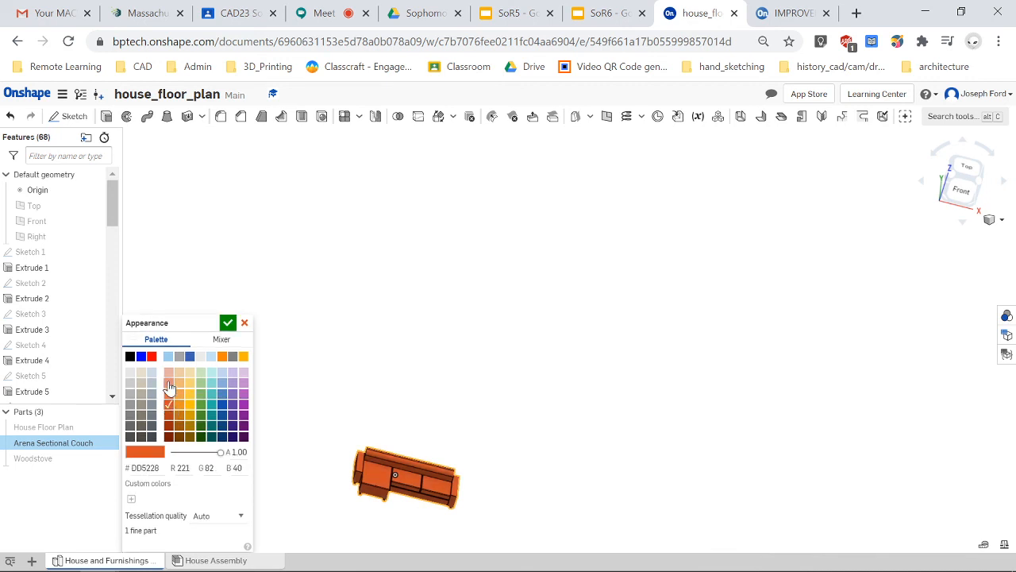
click(181, 394)
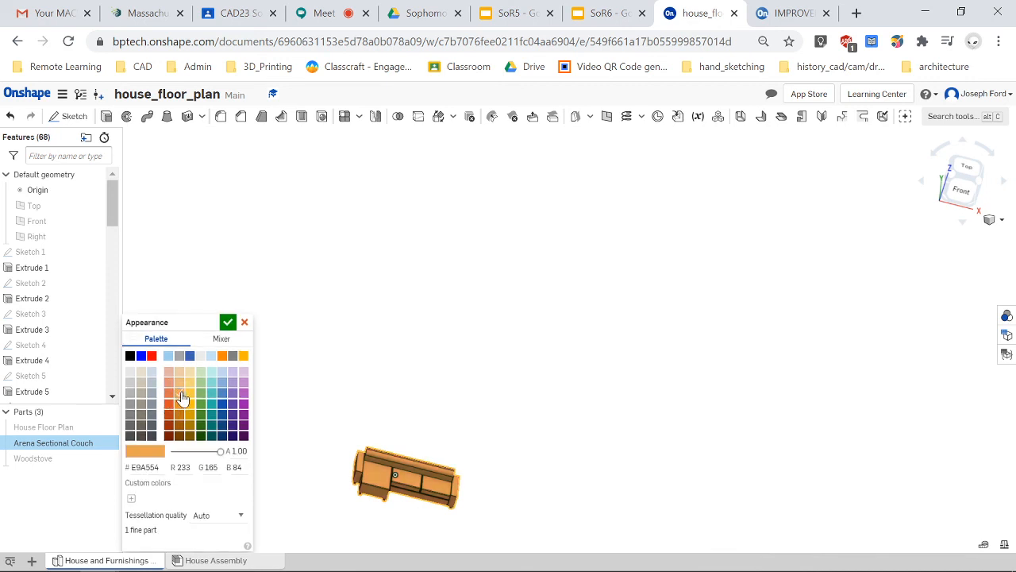
click(228, 324)
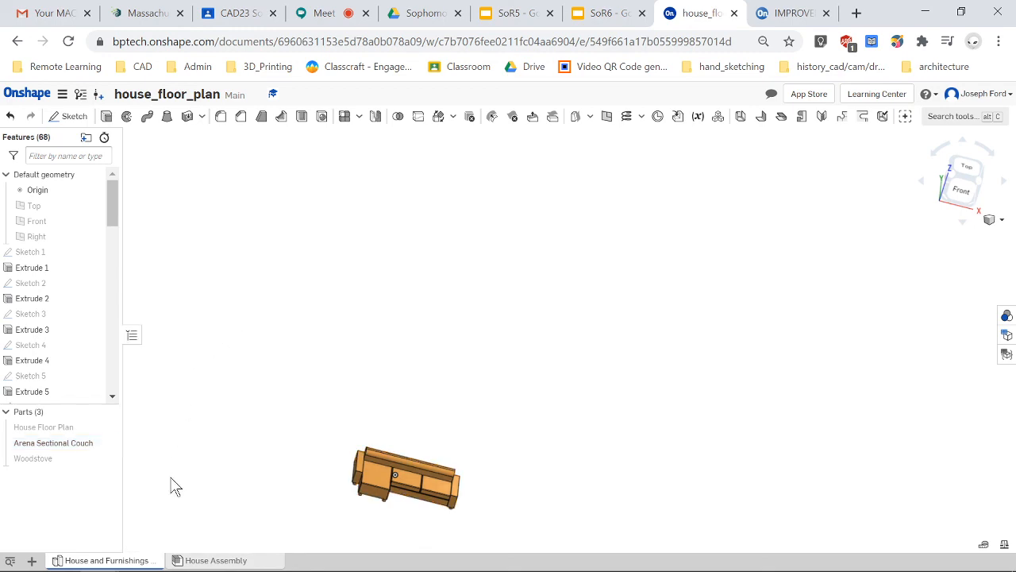
Return to the House Assembly and examine the couch's updated color in the front room from different angles.
click(200, 561)
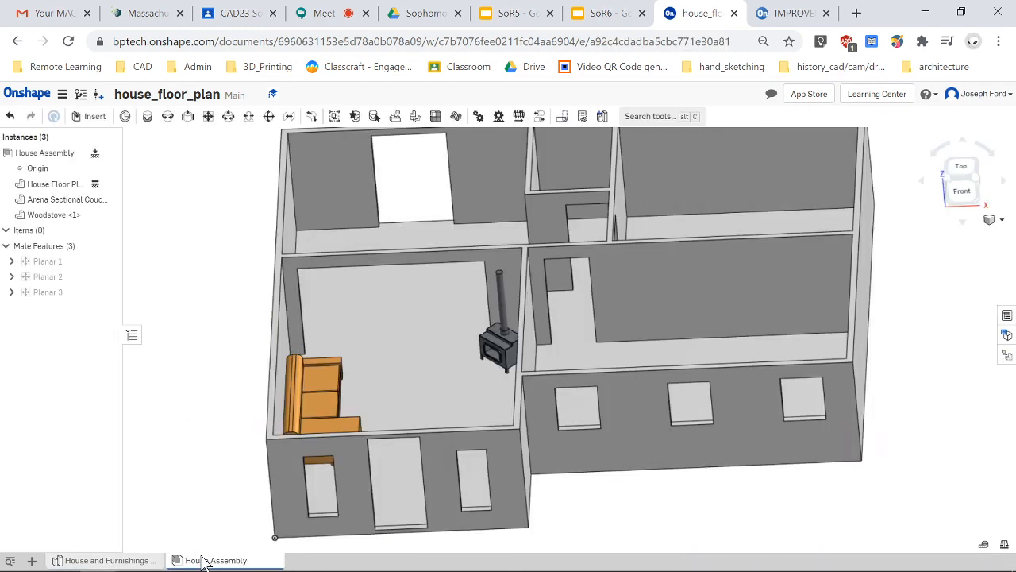
scroll(423, 413, up, 3)
scroll(422, 421, down, 5)
right_drag(400, 459, 669, 493)
scroll(668, 488, up, 2)
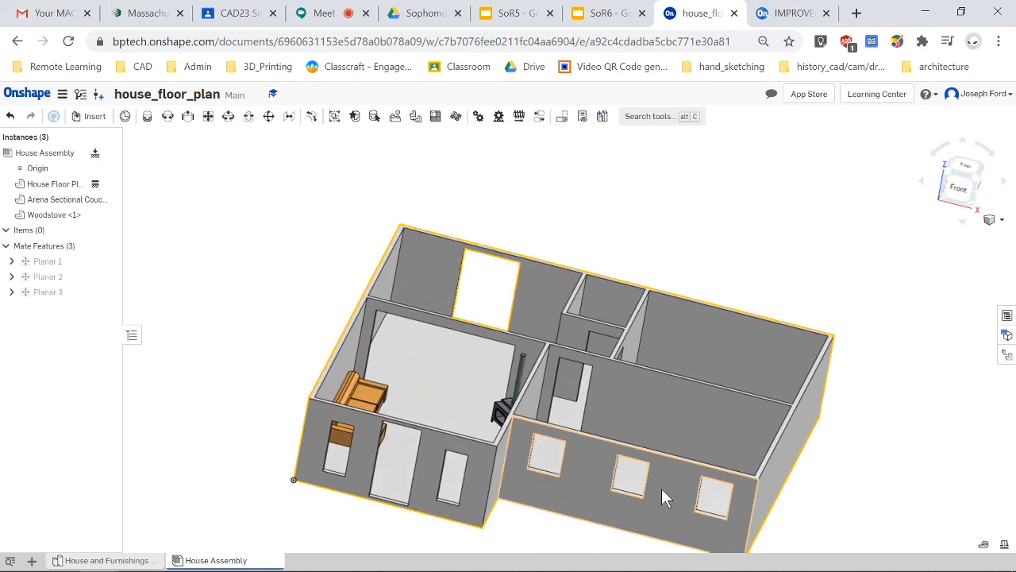